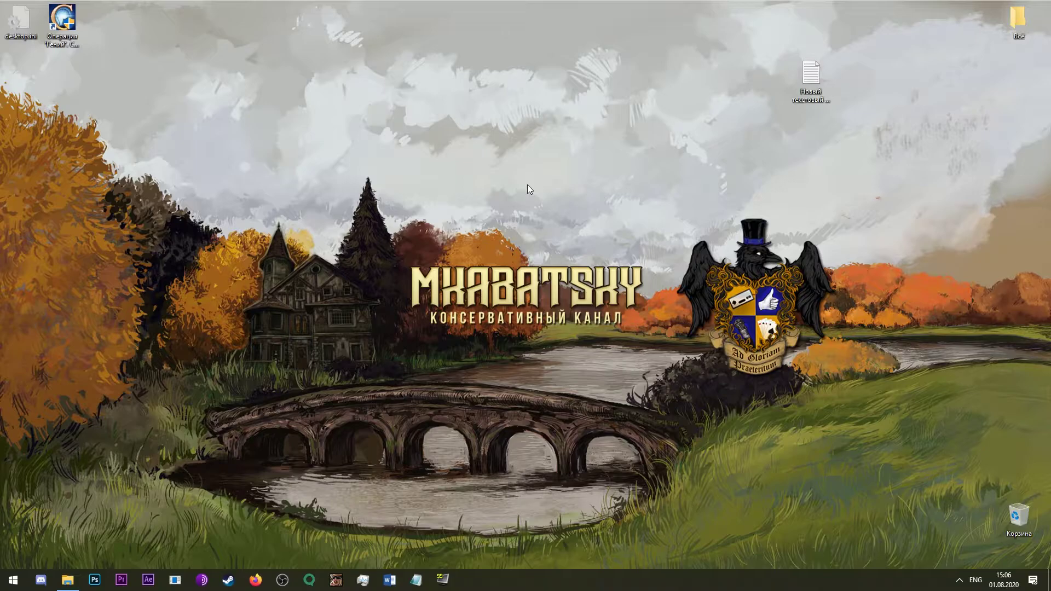
- Show the Физики folder on drive C and open C:\Windows\System32 in a second window
{"action": "left_click", "coordinate": [59, 23]}
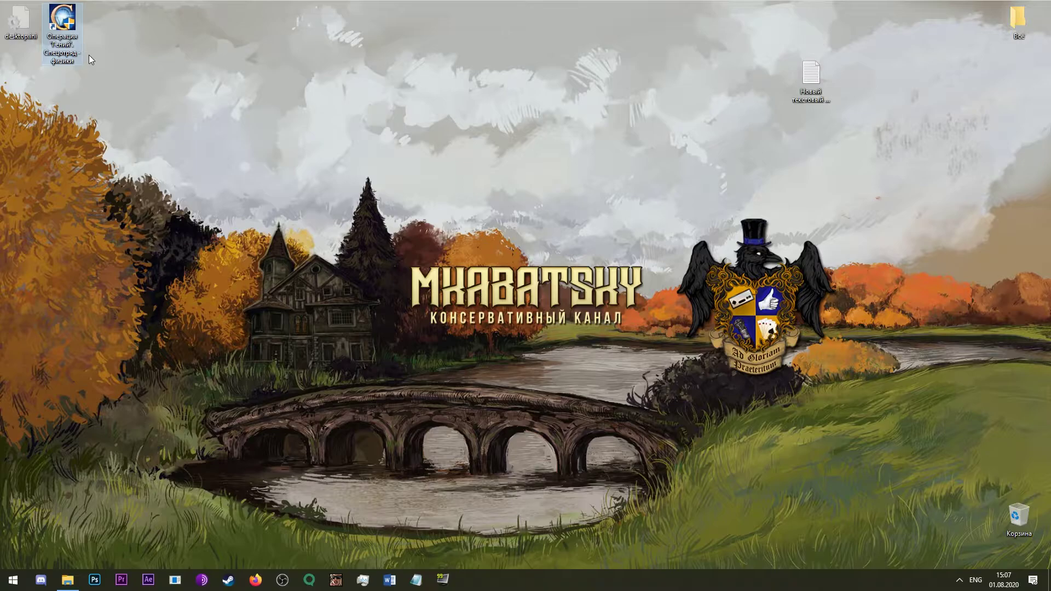
{"action": "left_click", "coordinate": [68, 581]}
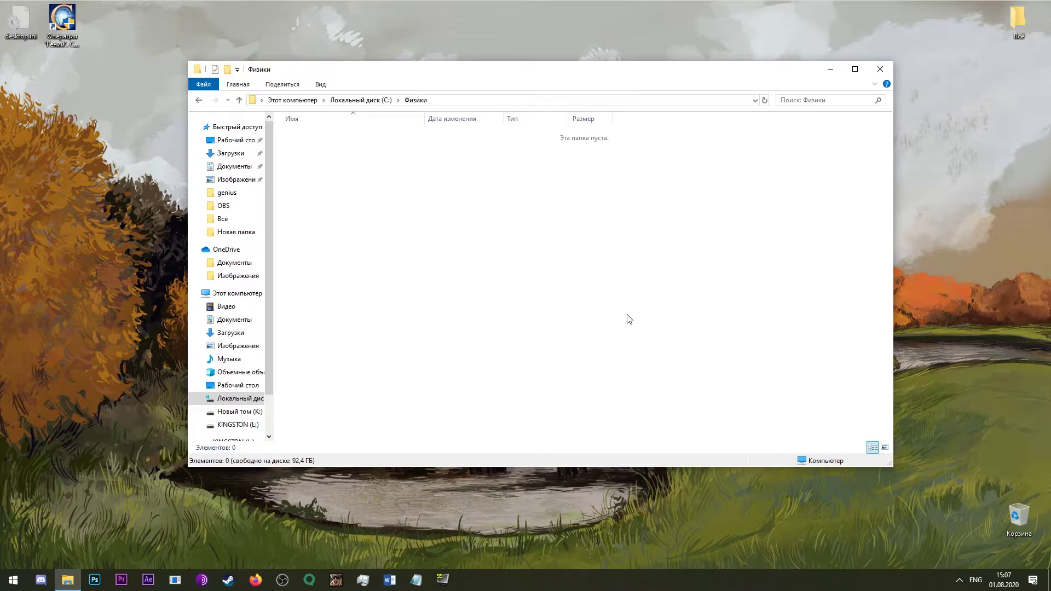
{"action": "key", "text": "super+e"}
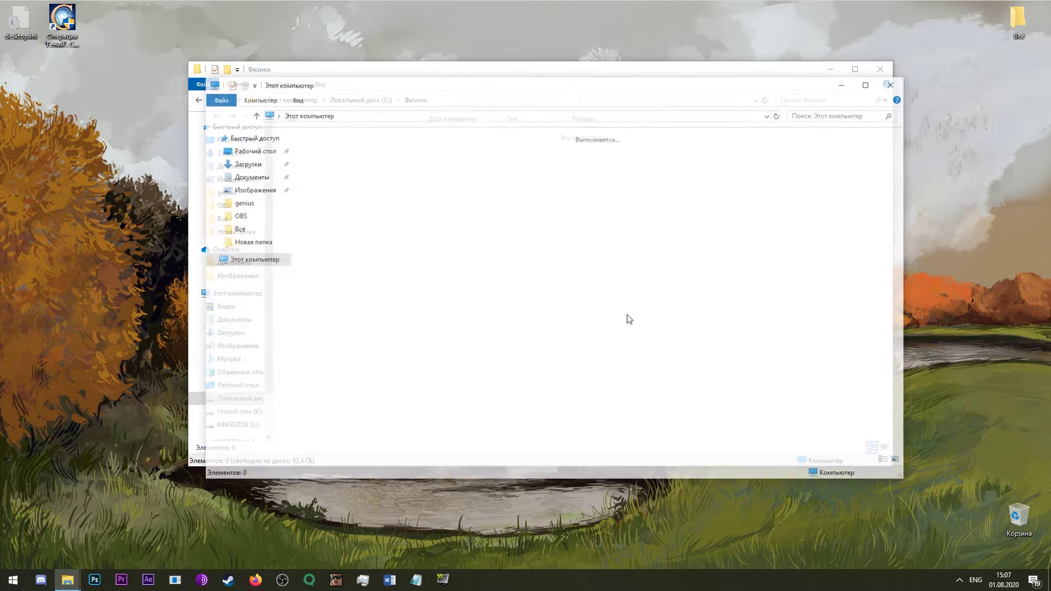
{"action": "double_click", "coordinate": [380, 229]}
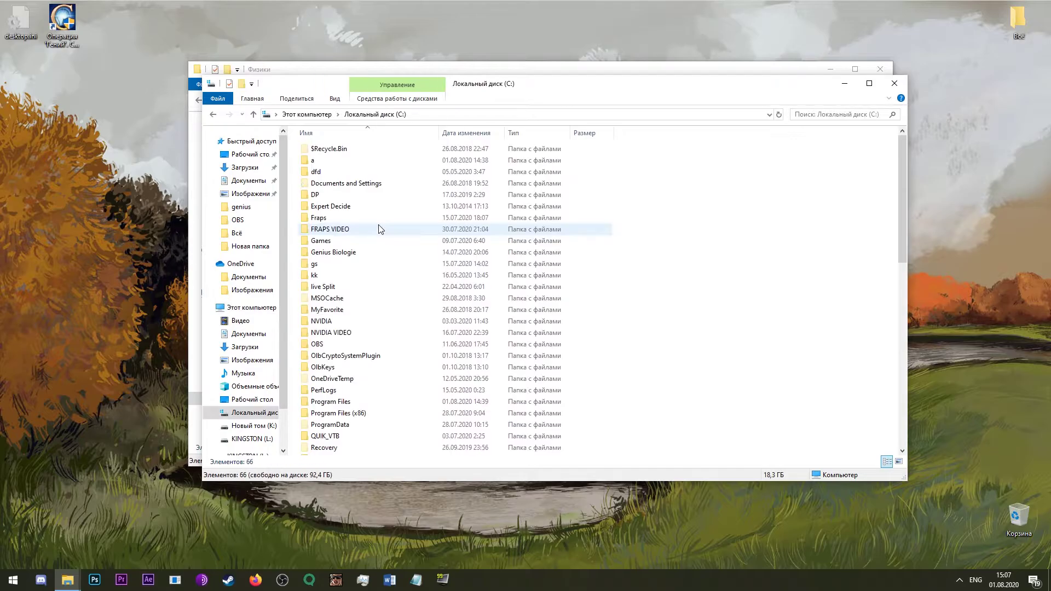
{"action": "scroll", "coordinate": [767, 345], "scroll_direction": "down", "scroll_amount": 10}
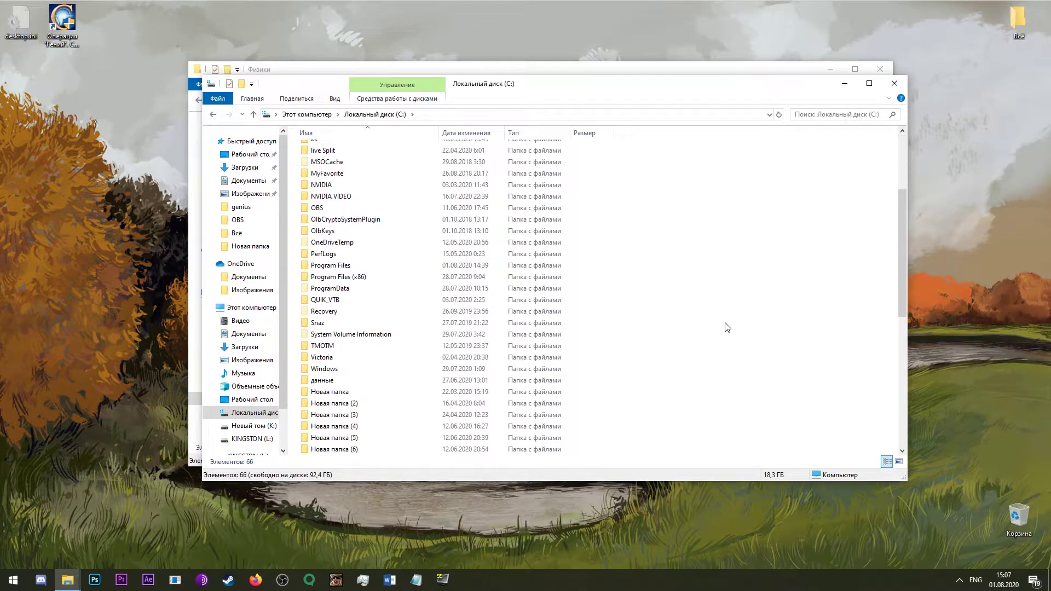
{"action": "double_click", "coordinate": [335, 369]}
{"action": "scroll", "coordinate": [363, 357], "scroll_direction": "down", "scroll_amount": 15}
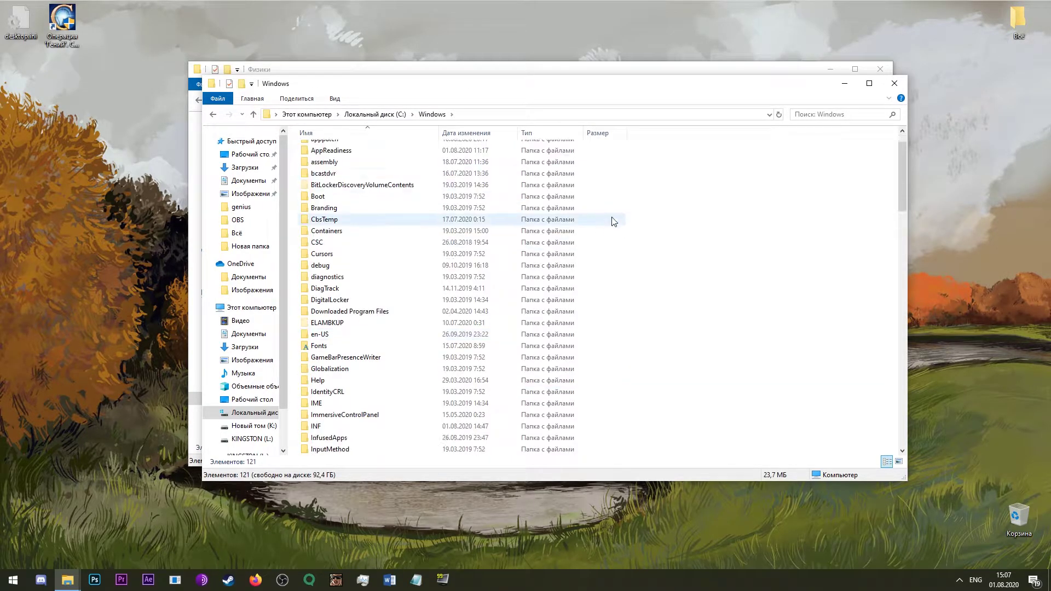
{"action": "double_click", "coordinate": [321, 406]}
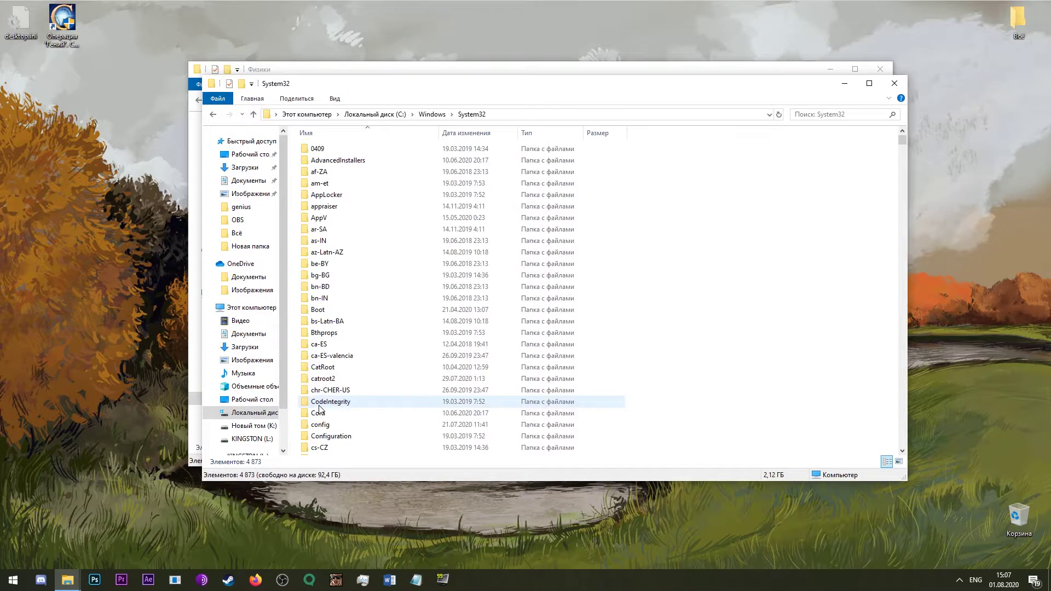
- Find C_1251.NLS by searching System32 for C_1251 and copy the file into C:\Физики
{"action": "mouse_move", "coordinate": [902, 140]}
{"action": "left_mouse_down"}
{"action": "mouse_move", "coordinate": [907, 169]}
{"action": "mouse_move", "coordinate": [902, 153]}
{"action": "left_mouse_up"}
{"action": "left_click", "coordinate": [824, 114]}
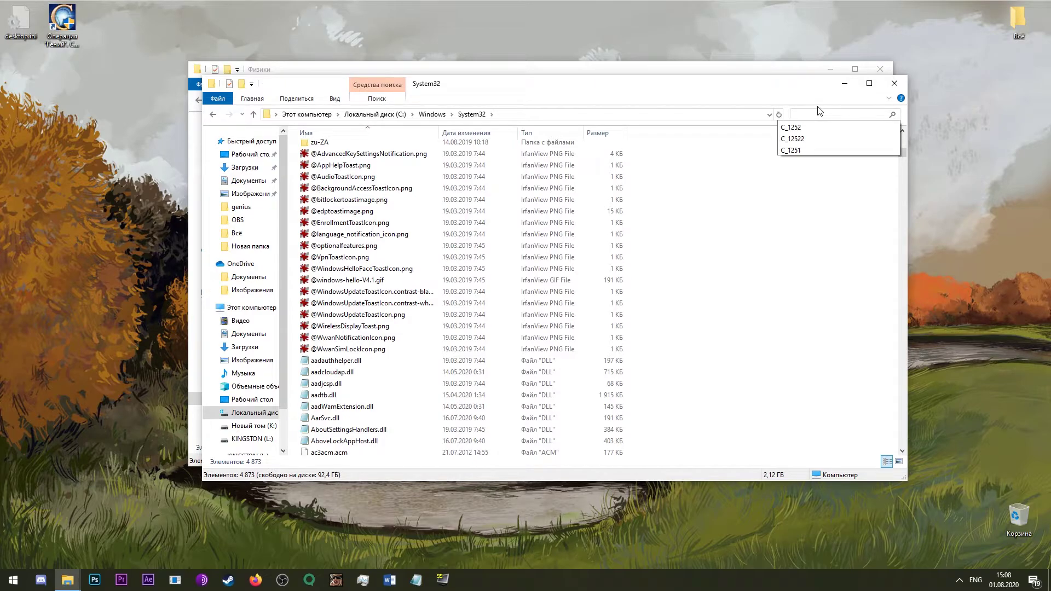
{"action": "type", "text": "C"}
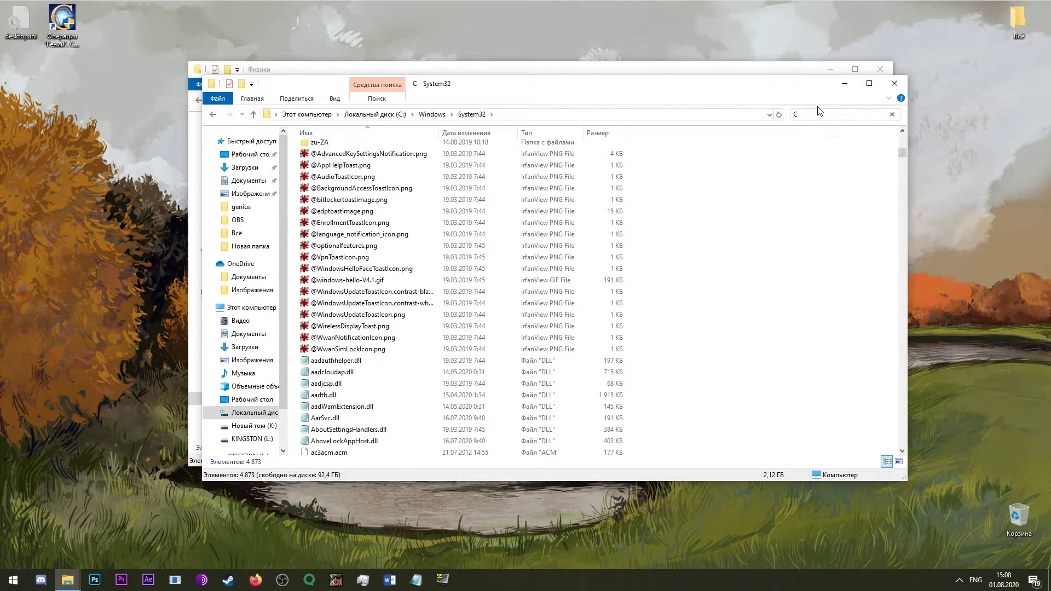
{"action": "type", "text": "_1251"}
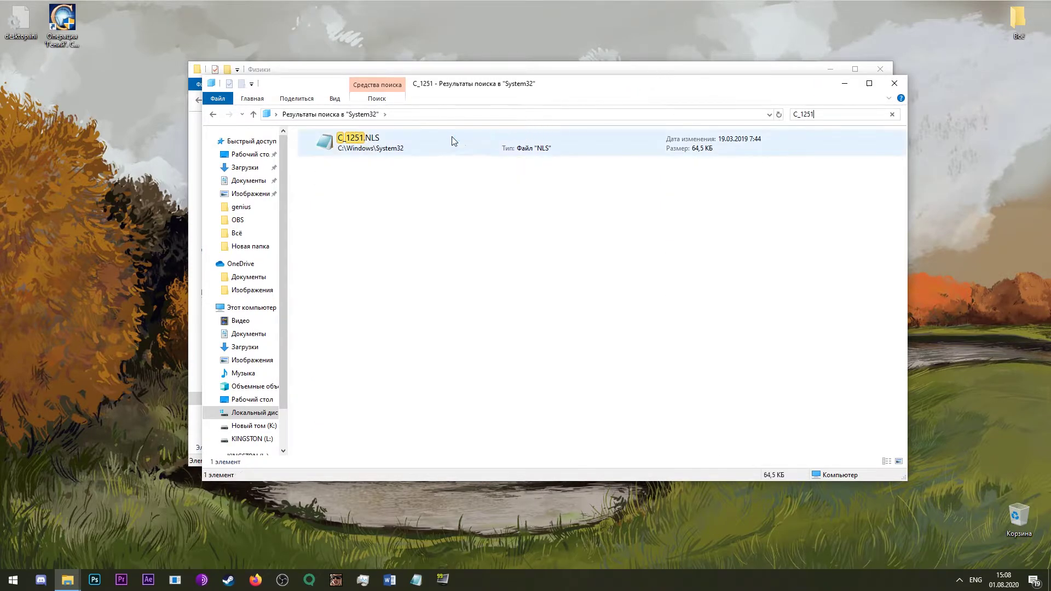
{"action": "left_click", "coordinate": [433, 142]}
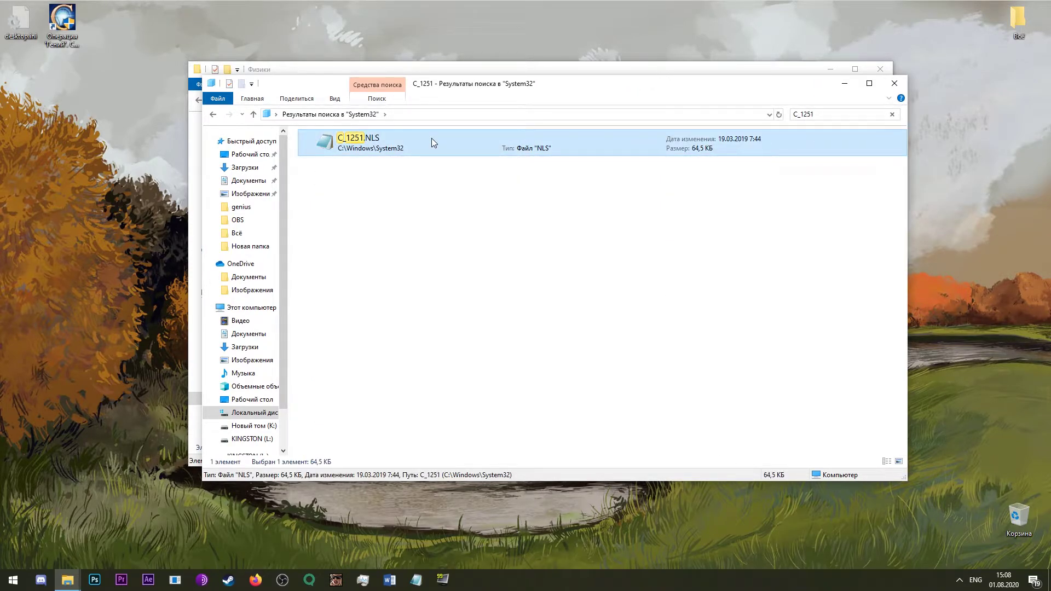
{"action": "left_click_drag", "start_coordinate": [426, 93], "coordinate": [691, 128]}
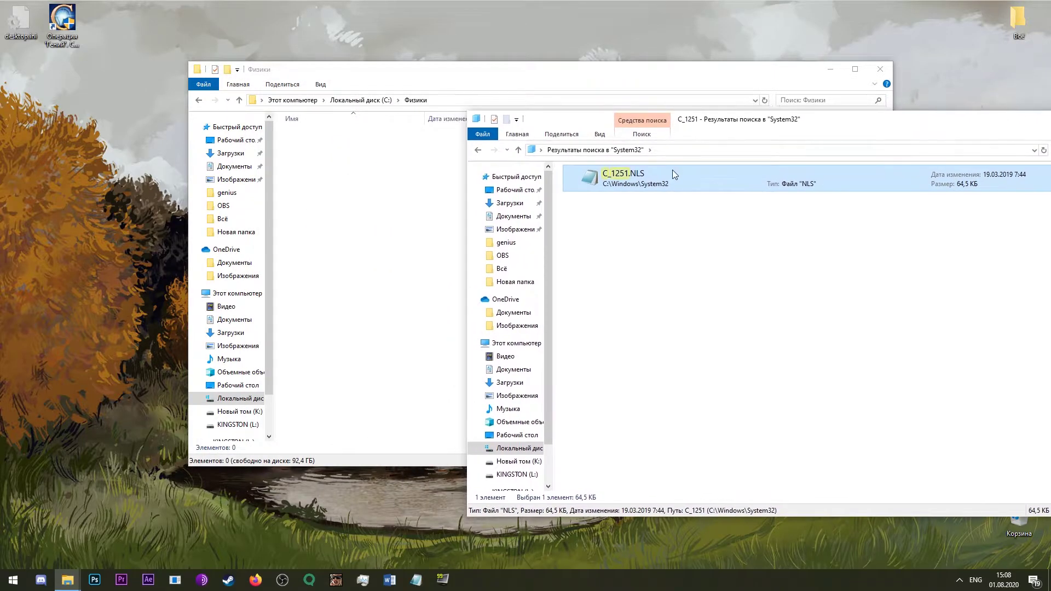
{"action": "left_click", "coordinate": [418, 237]}
{"action": "key", "text": "ctrl+v"}
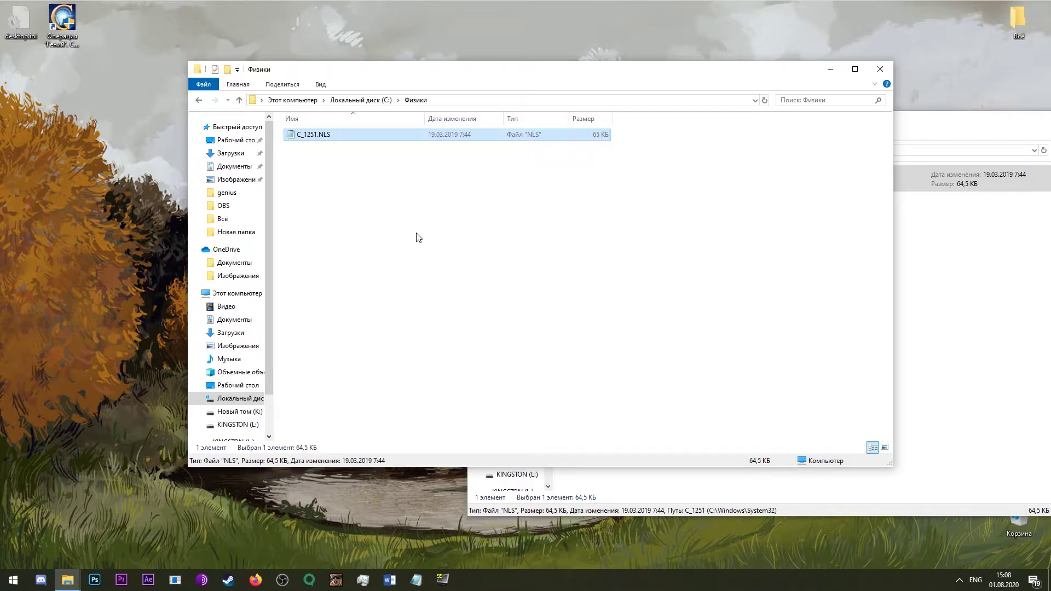
- Rename the copied code page file in the Физики folder as C_1252.NLS
{"action": "left_click", "coordinate": [419, 237]}
{"action": "left_click", "coordinate": [316, 136]}
{"action": "left_click", "coordinate": [317, 137]}
{"action": "key", "text": "Right"}
{"action": "key", "text": "BackSpace"}
{"action": "type", "text": "2"}
{"action": "key", "text": "Return"}
- Return to System32, search it for C_1252 and select the original C_1252.NLS file
{"action": "left_click", "coordinate": [1047, 247]}
{"action": "left_click_drag", "start_coordinate": [1003, 155], "coordinate": [754, 135]}
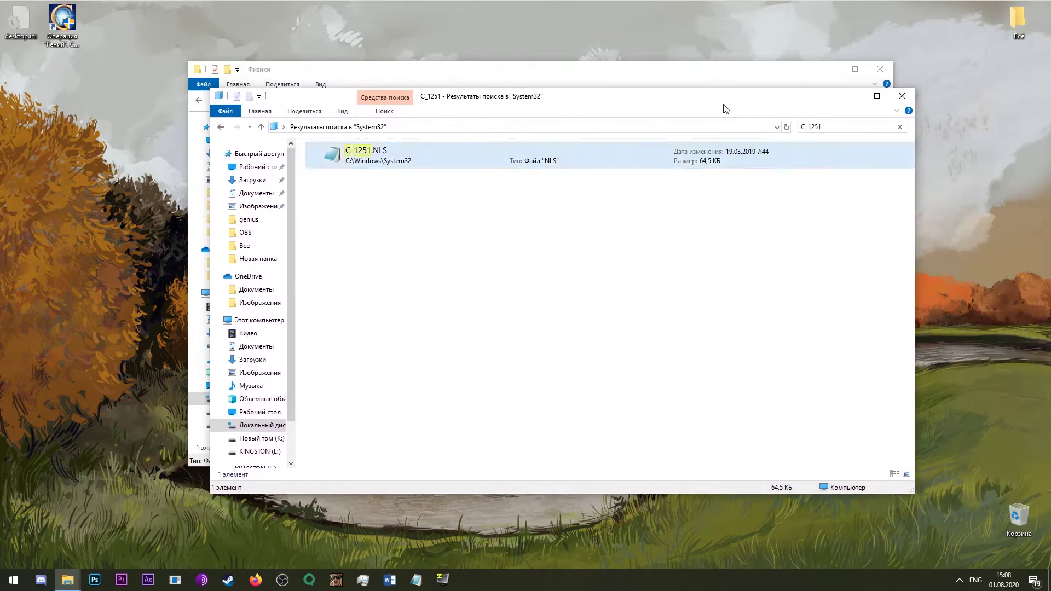
{"action": "left_click", "coordinate": [219, 129]}
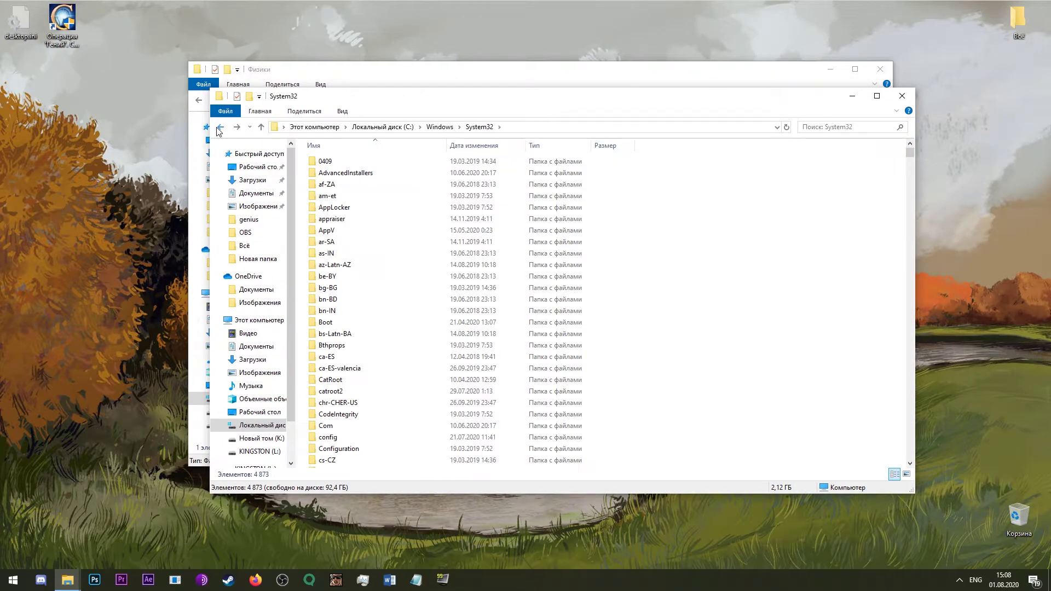
{"action": "left_click", "coordinate": [815, 129]}
{"action": "type", "text": "C_125"}
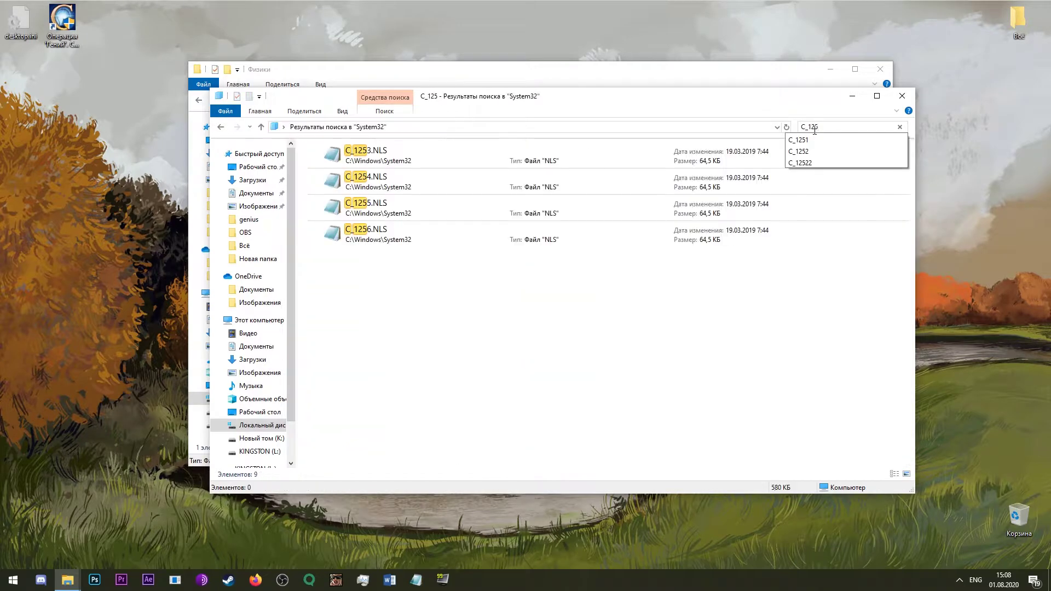
{"action": "type", "text": "2"}
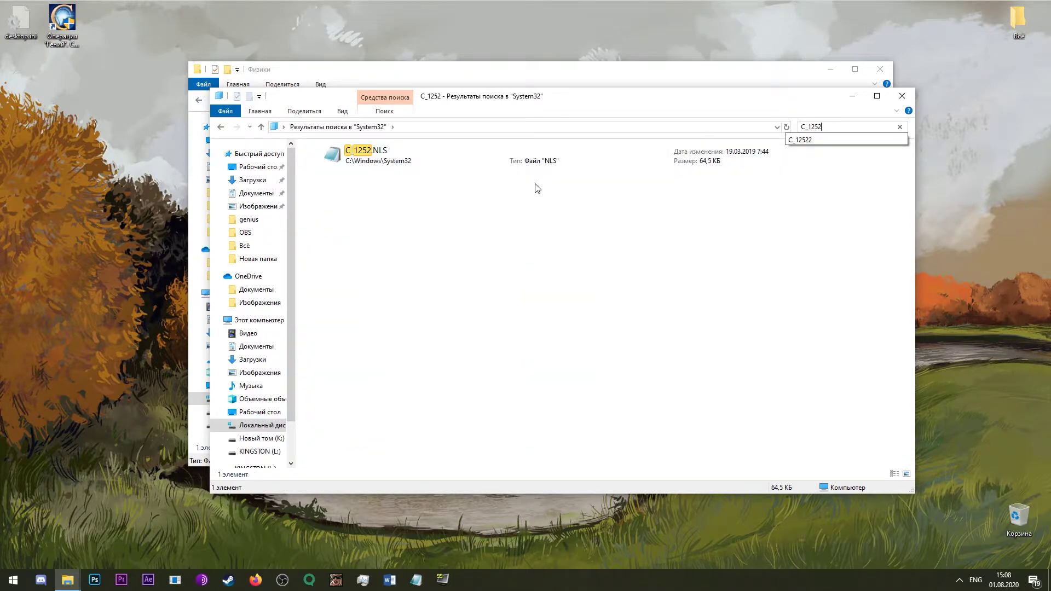
{"action": "left_click", "coordinate": [509, 166]}
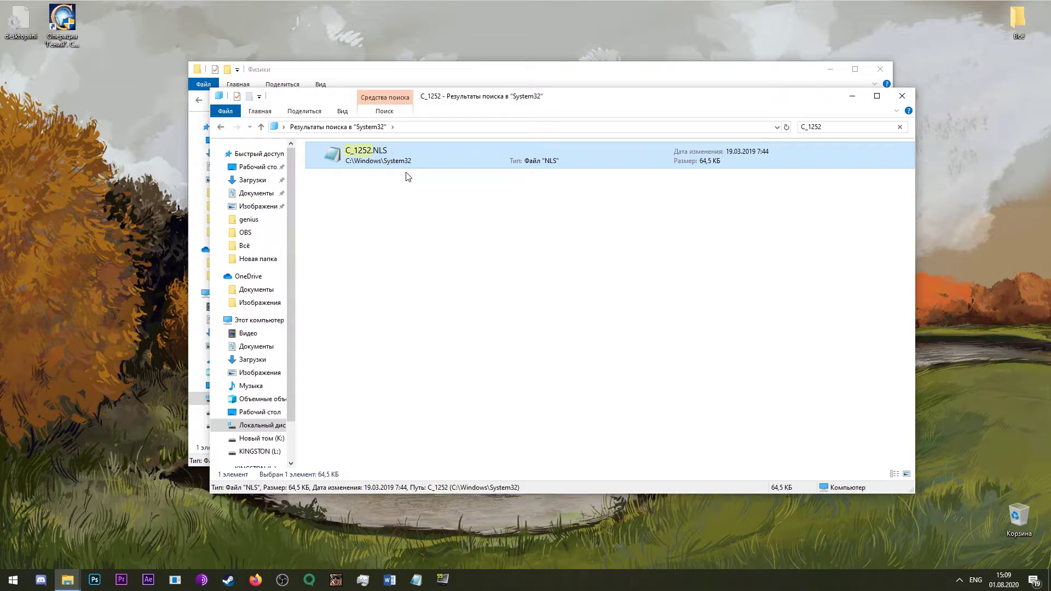
- Open the editable security permissions of C_1252.NLS in System32 and examine the access allowed to the Пользователи group
{"action": "right_click", "coordinate": [370, 158]}
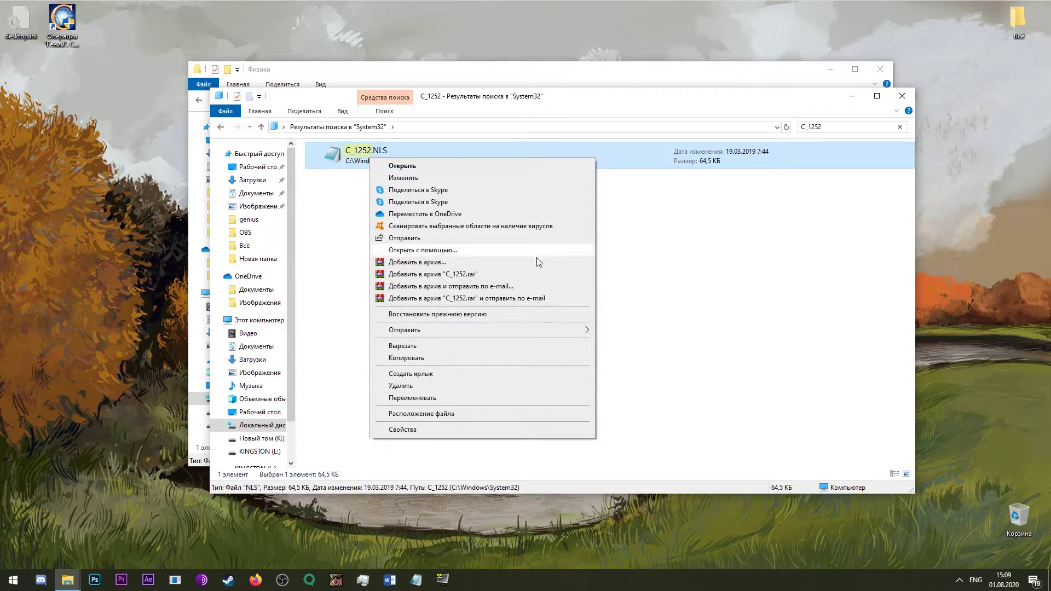
{"action": "left_click", "coordinate": [415, 430]}
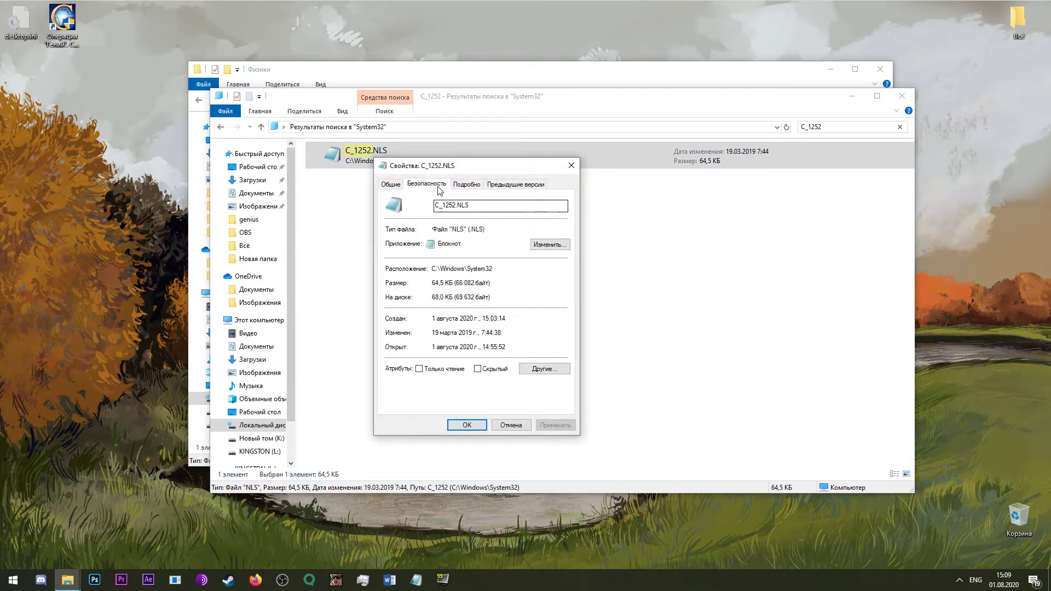
{"action": "left_click", "coordinate": [438, 186]}
{"action": "left_click", "coordinate": [528, 287]}
{"action": "left_click", "coordinate": [535, 287]}
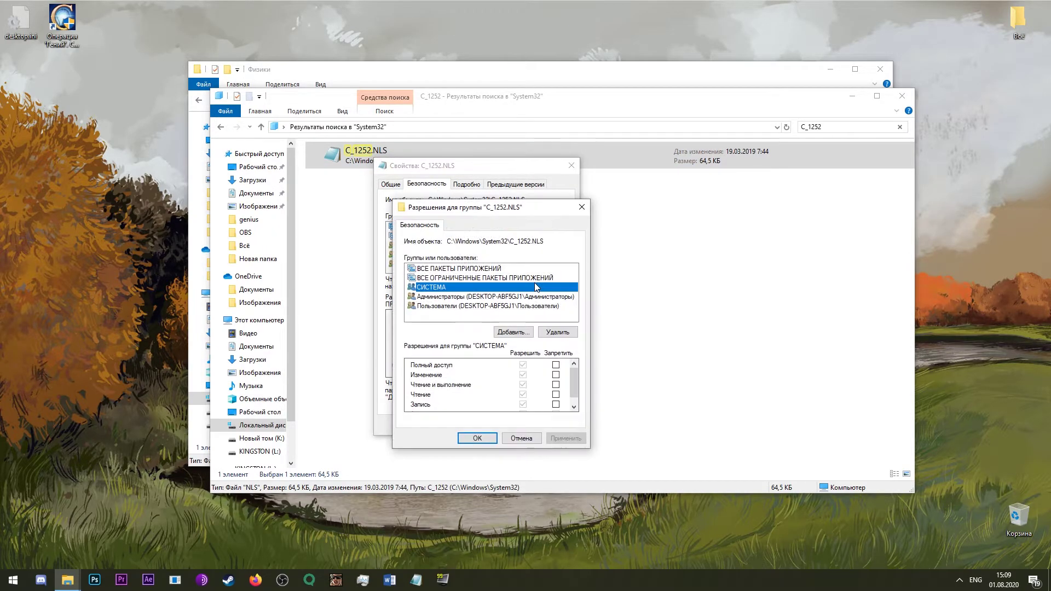
{"action": "left_click", "coordinate": [459, 307]}
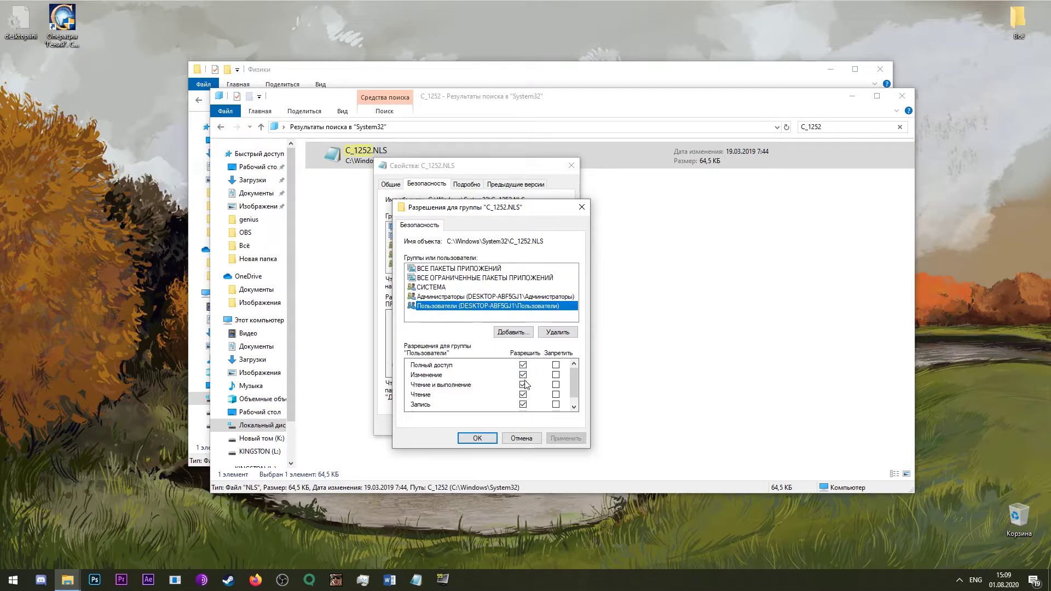
{"action": "scroll", "coordinate": [524, 400], "scroll_direction": "down", "scroll_amount": 1}
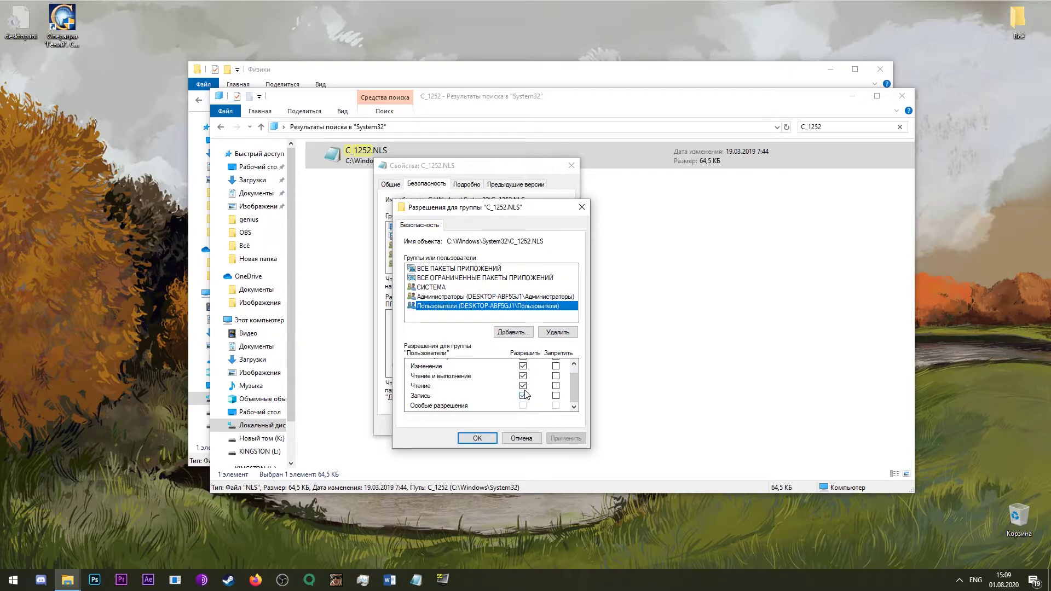
{"action": "scroll", "coordinate": [524, 404], "scroll_direction": "up", "scroll_amount": 1}
{"action": "scroll", "coordinate": [524, 401], "scroll_direction": "down", "scroll_amount": 1}
{"action": "scroll", "coordinate": [523, 373], "scroll_direction": "up", "scroll_amount": 1}
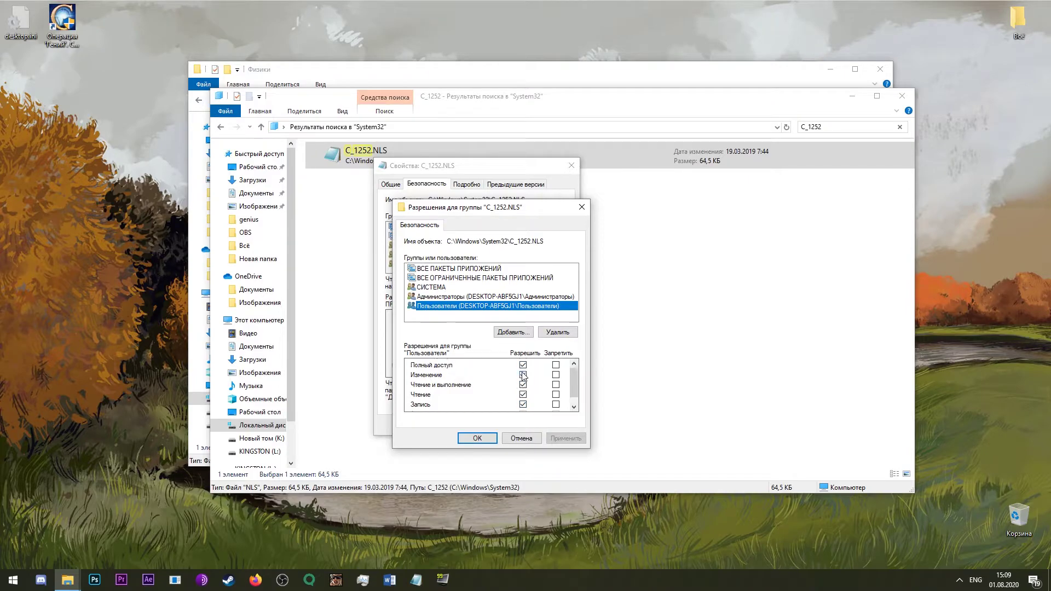
- Try clearing Полный доступ for Пользователи on C_1252.NLS, decline the system permission change and close the file's properties
{"action": "left_click", "coordinate": [521, 365]}
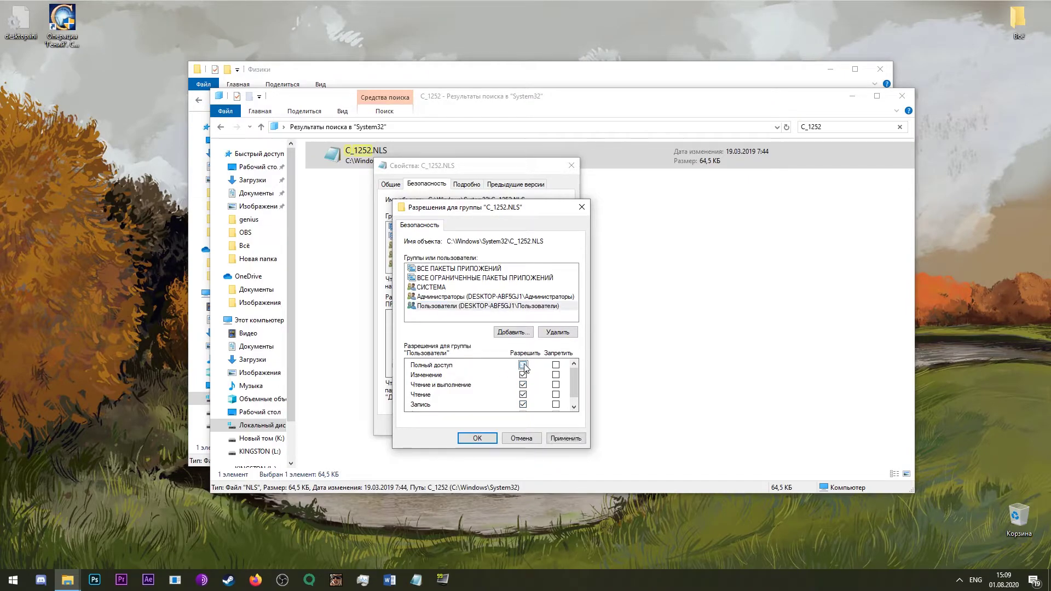
{"action": "scroll", "coordinate": [523, 408], "scroll_direction": "down", "scroll_amount": 1}
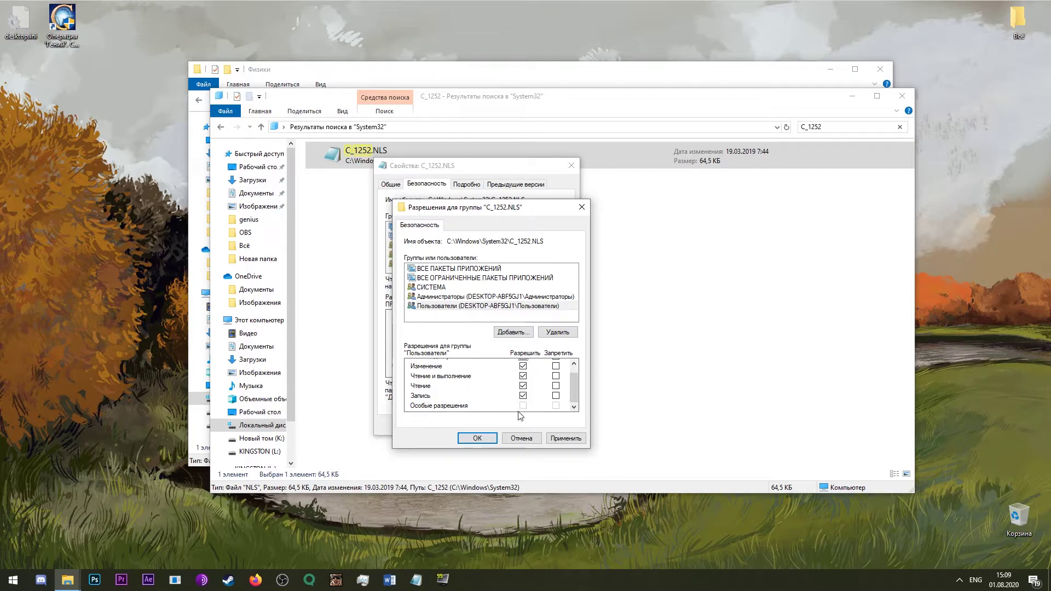
{"action": "left_click", "coordinate": [578, 440]}
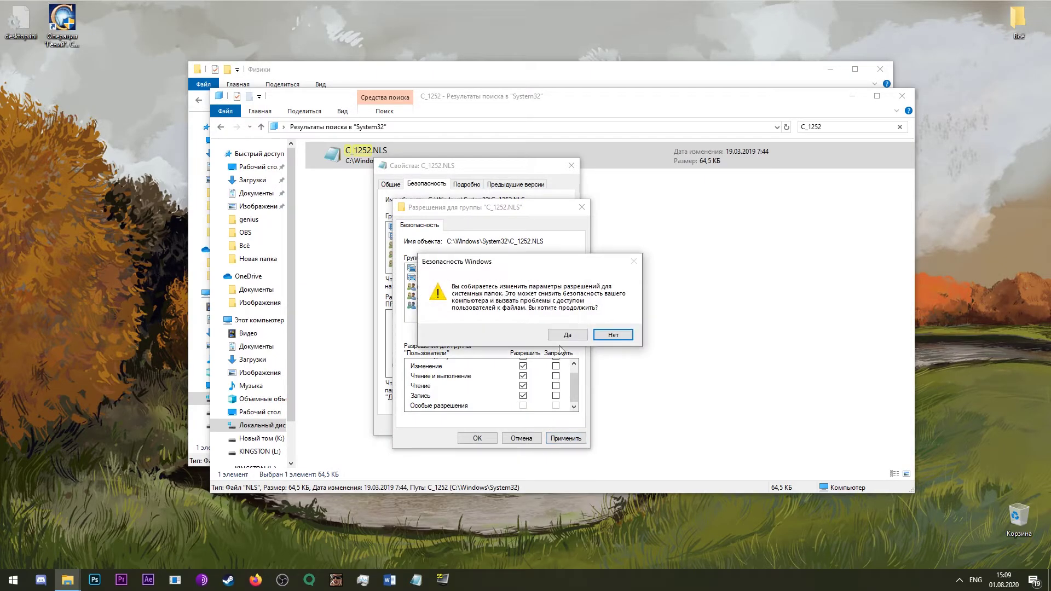
{"action": "left_click", "coordinate": [619, 335]}
{"action": "left_click", "coordinate": [478, 439]}
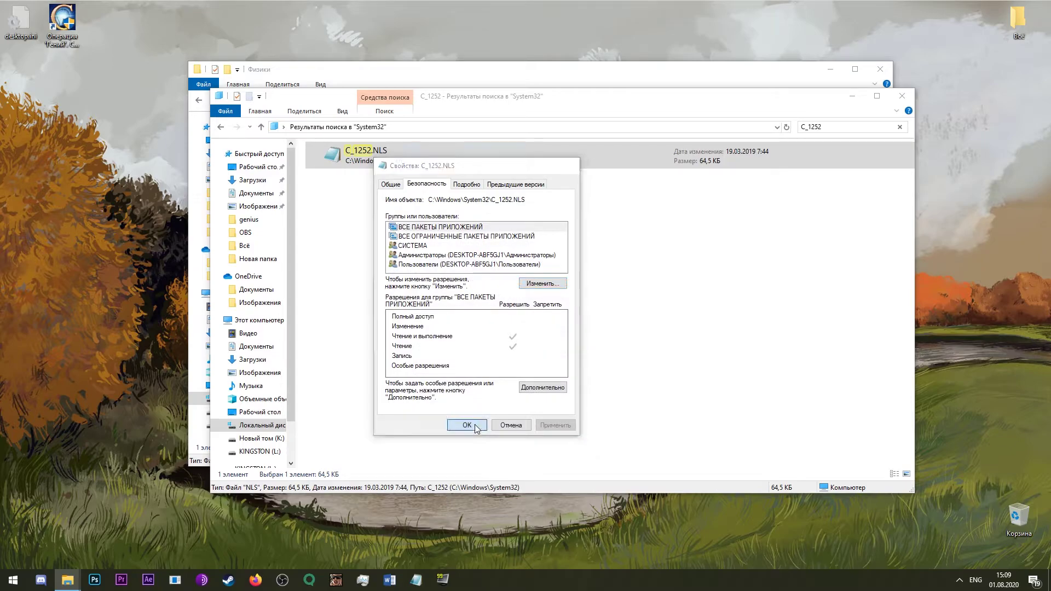
{"action": "left_click", "coordinate": [471, 425]}
- Rename the original C_1252.NLS in System32 as C_12522.NLS
{"action": "left_click", "coordinate": [375, 156]}
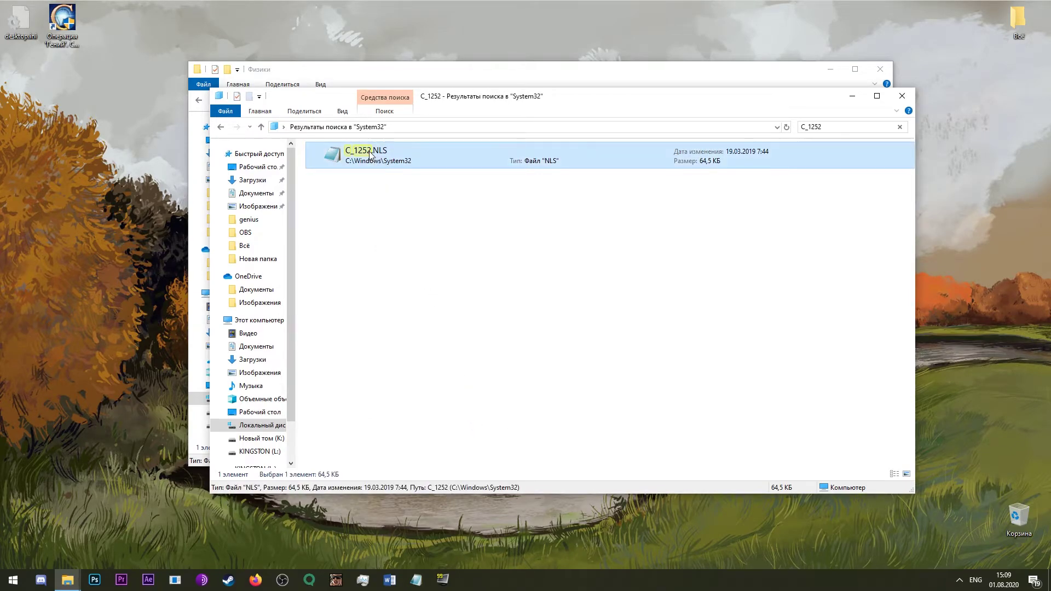
{"action": "left_click", "coordinate": [368, 155]}
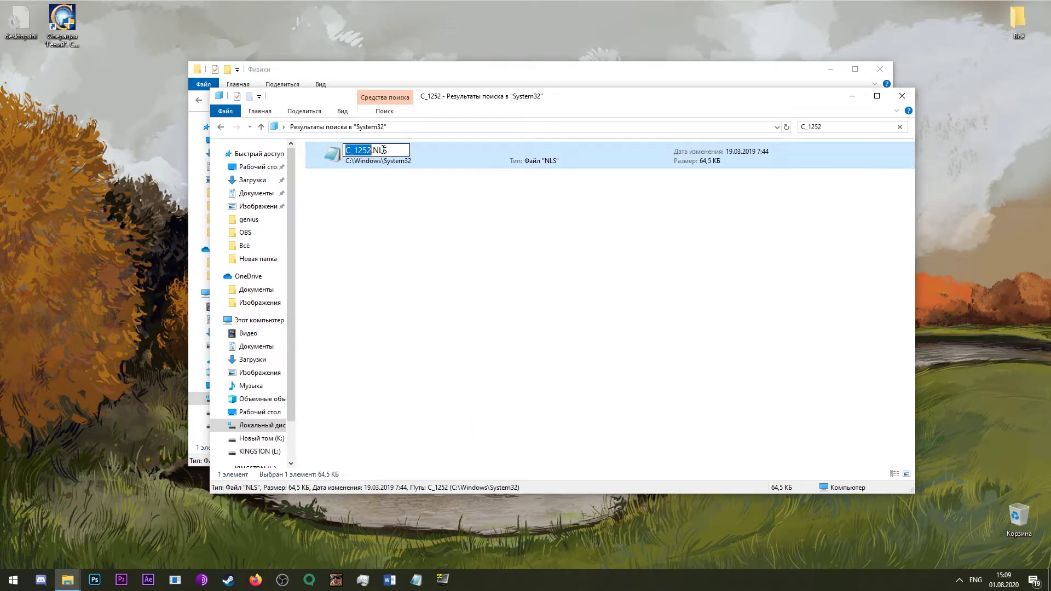
{"action": "left_click", "coordinate": [390, 147]}
{"action": "type", "text": "2"}
{"action": "key", "text": "Return"}
{"action": "key", "text": "Return"}
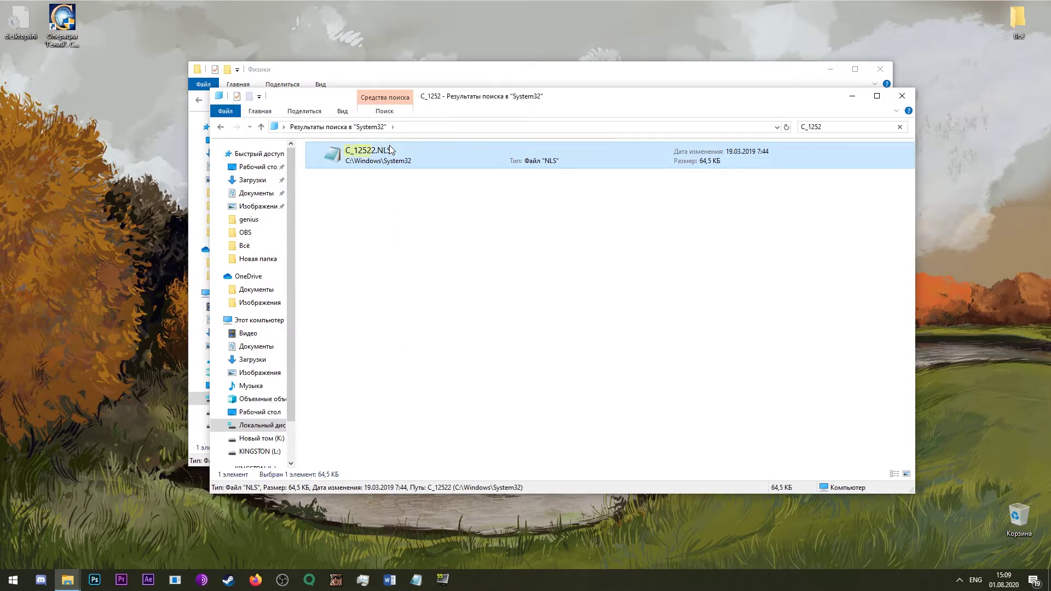
- Copy the renamed C_12522.NLS from System32 into C:\Физики, keeping both folder windows accessible side by side
{"action": "left_click_drag", "start_coordinate": [439, 104], "coordinate": [713, 109]}
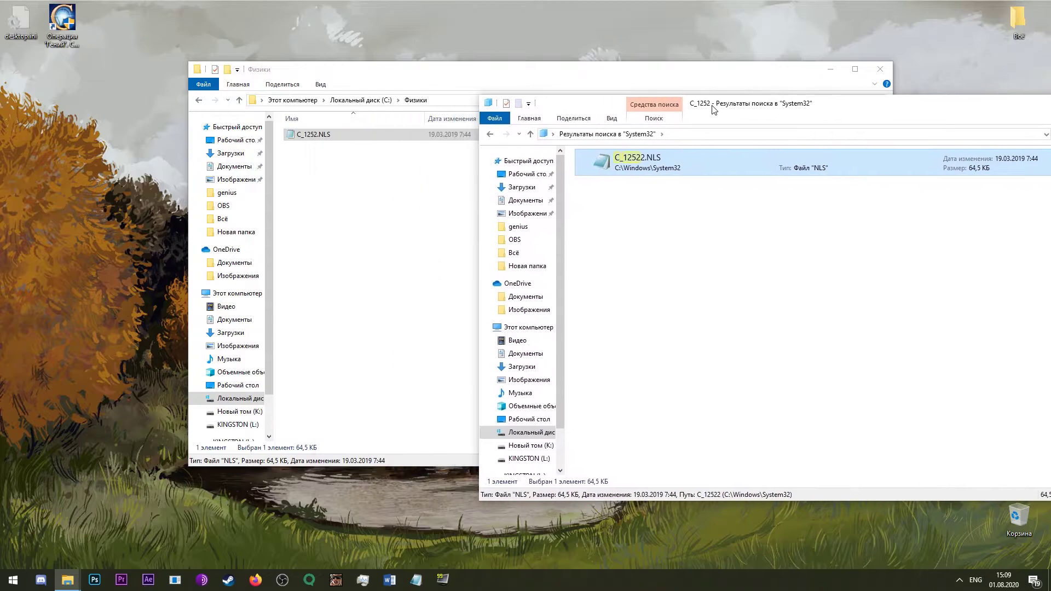
{"action": "left_click", "coordinate": [446, 212]}
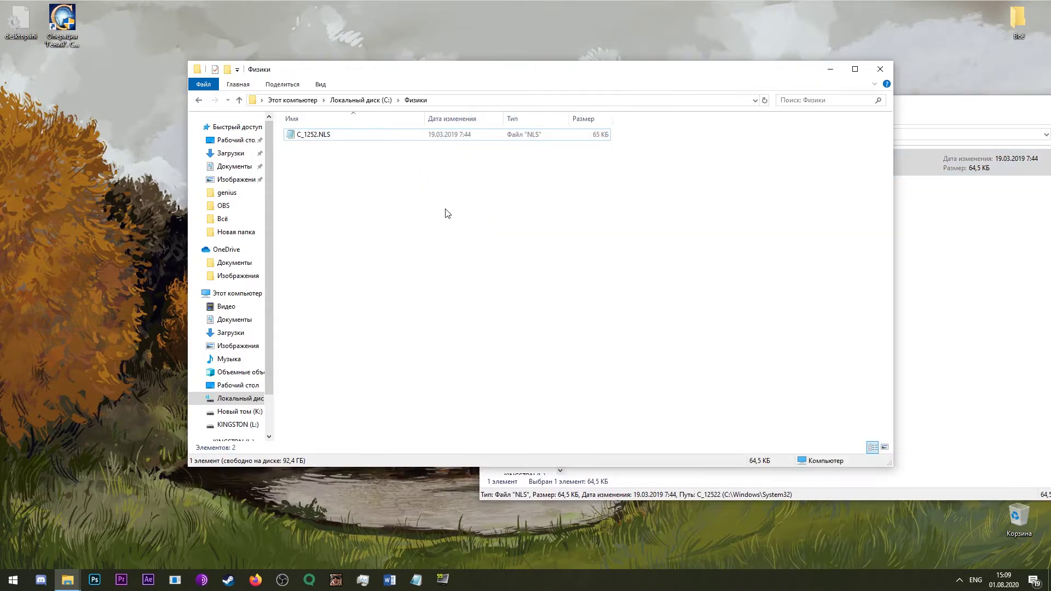
{"action": "key", "text": "ctrl+v"}
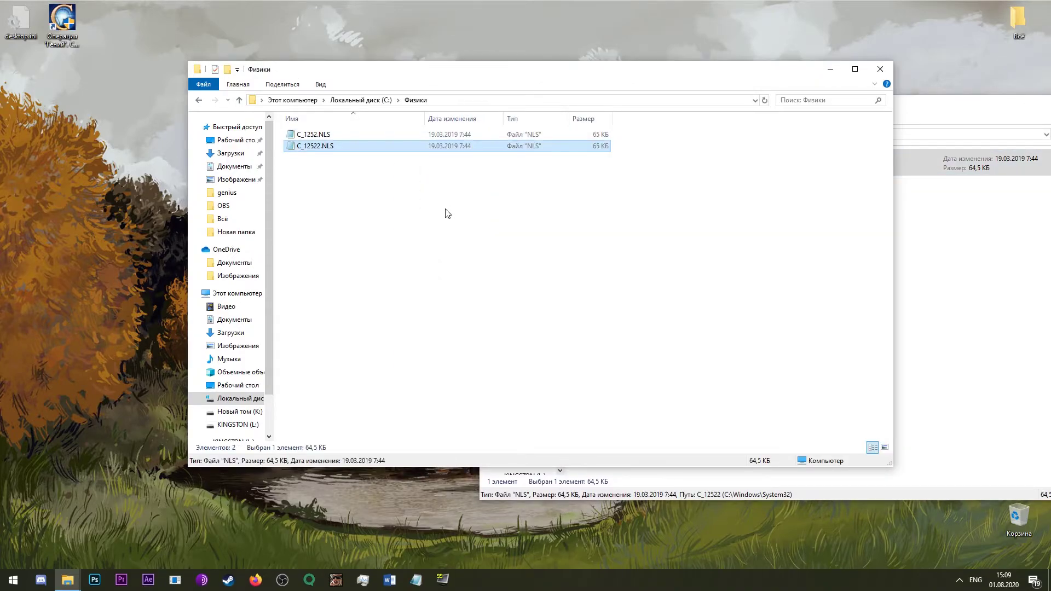
{"action": "left_click", "coordinate": [864, 303]}
{"action": "left_click", "coordinate": [934, 255]}
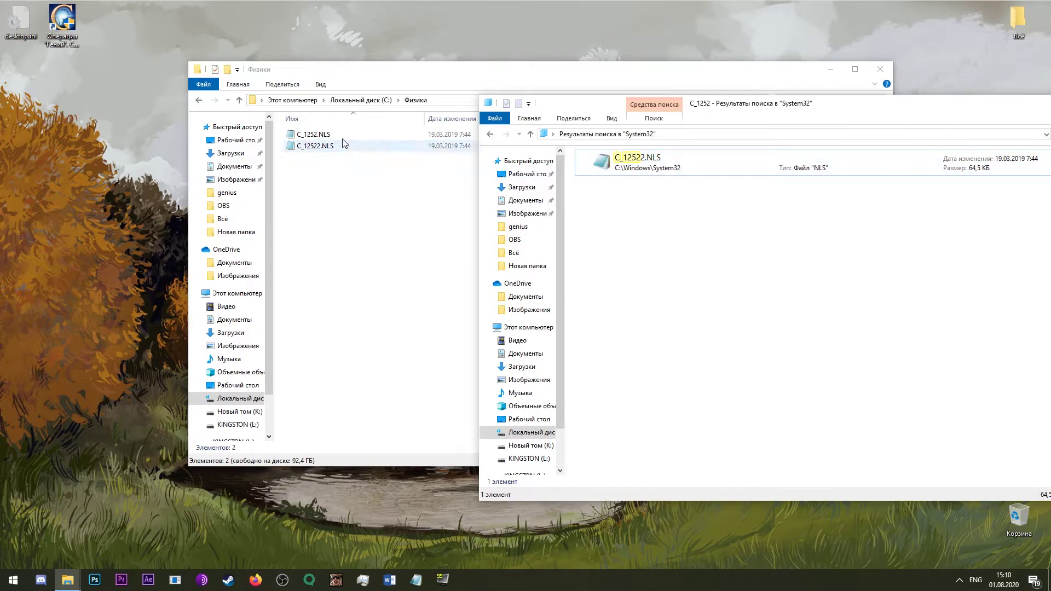
- Copy the replacement C_1252.NLS from C:\Физики into C:\Windows\System32, granting administrator permission
{"action": "left_click", "coordinate": [488, 136]}
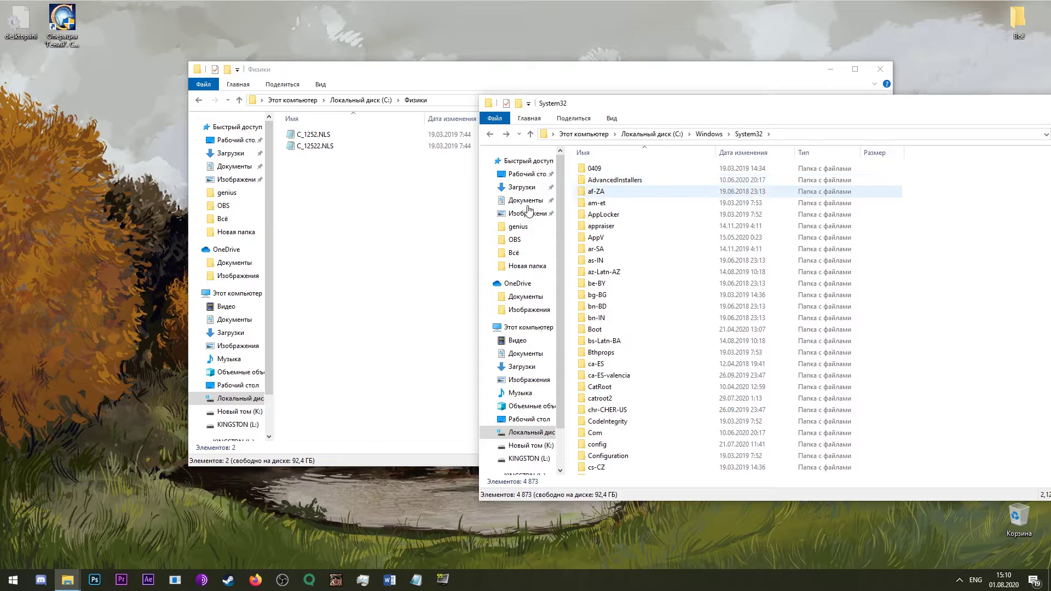
{"action": "left_click", "coordinate": [299, 137]}
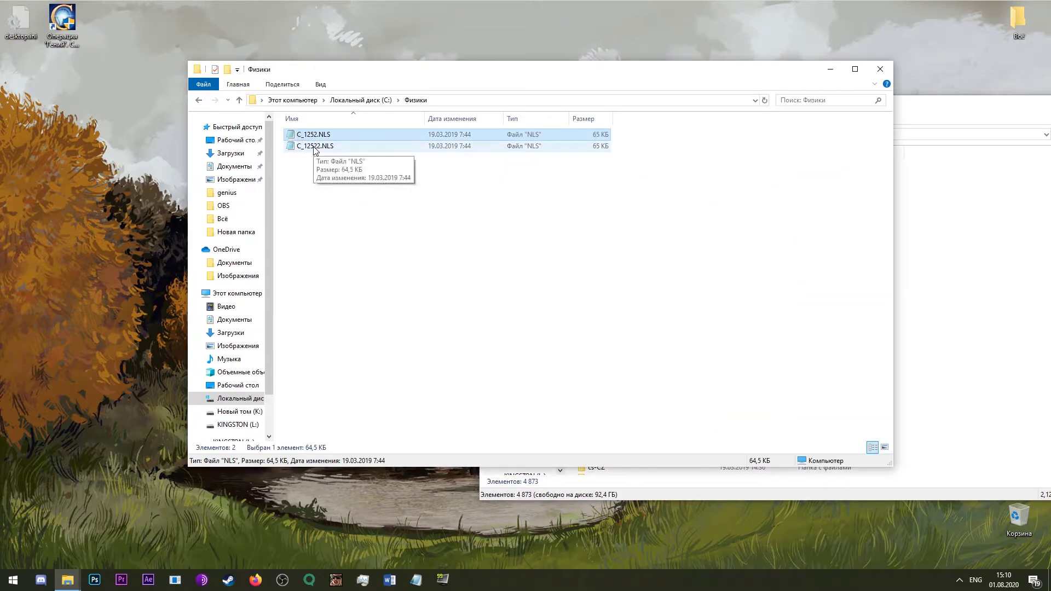
{"action": "left_click", "coordinate": [1006, 274]}
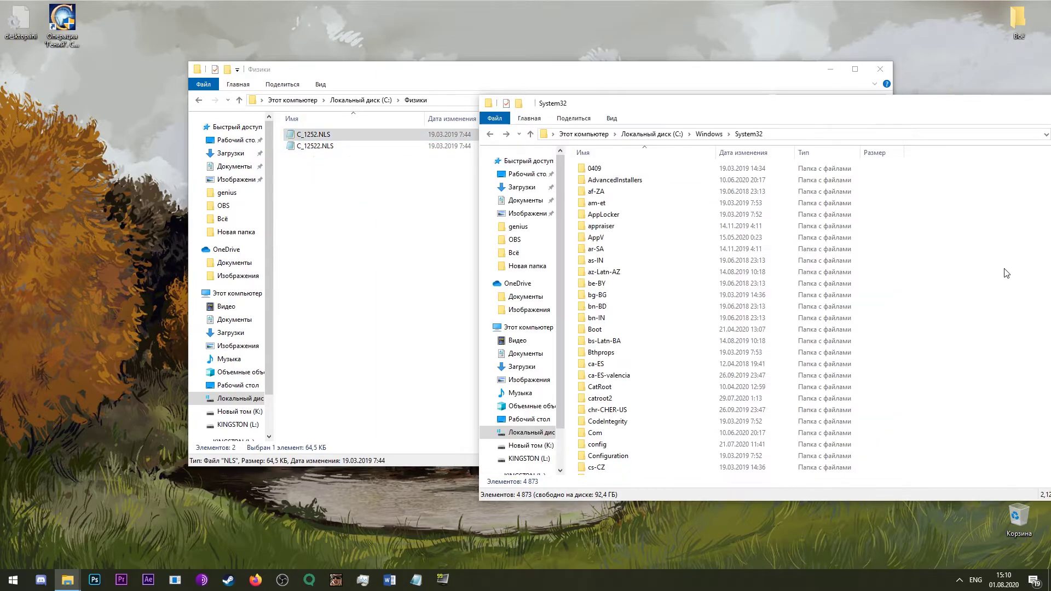
{"action": "key", "text": "ctrl+v"}
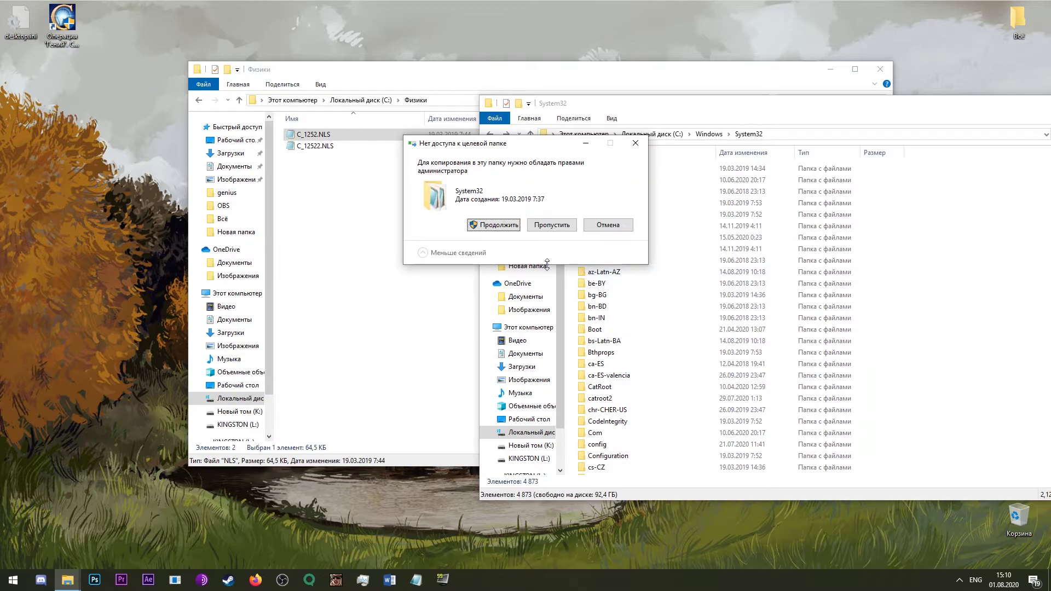
{"action": "left_click", "coordinate": [504, 232]}
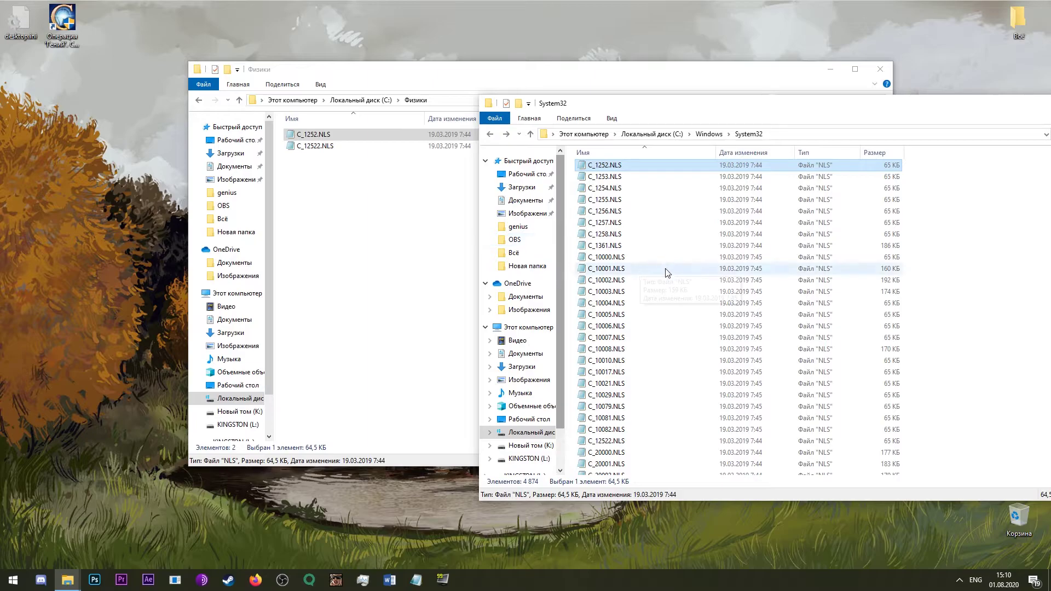
{"action": "scroll", "coordinate": [664, 270], "scroll_direction": "up", "scroll_amount": 1}
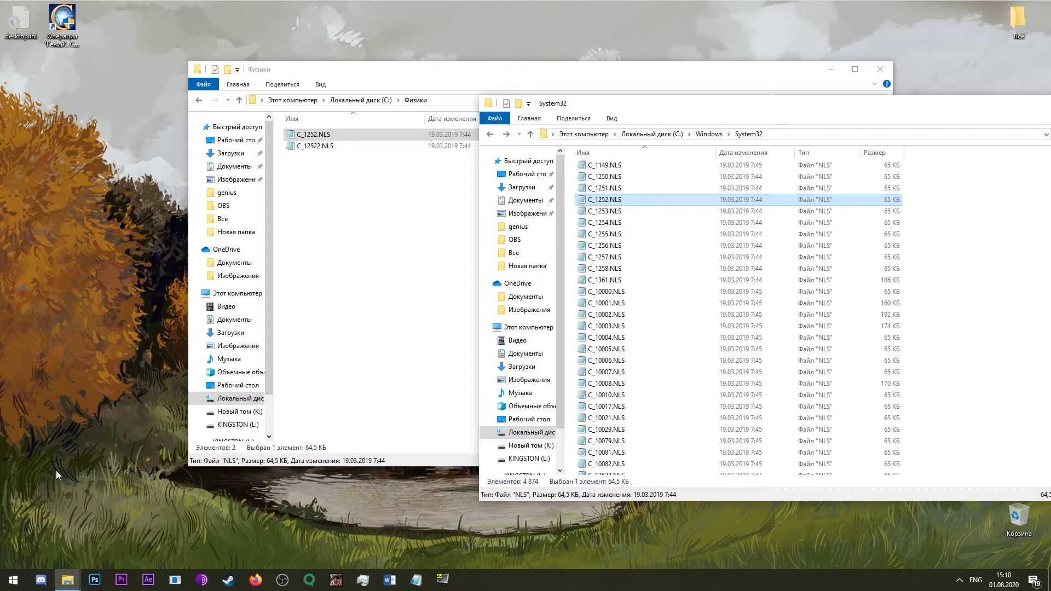
- Reposition the System32 window over the Физики window and examine the C_12522.NLS backup copy in C:\Физики
{"action": "left_click_drag", "start_coordinate": [565, 107], "coordinate": [421, 145]}
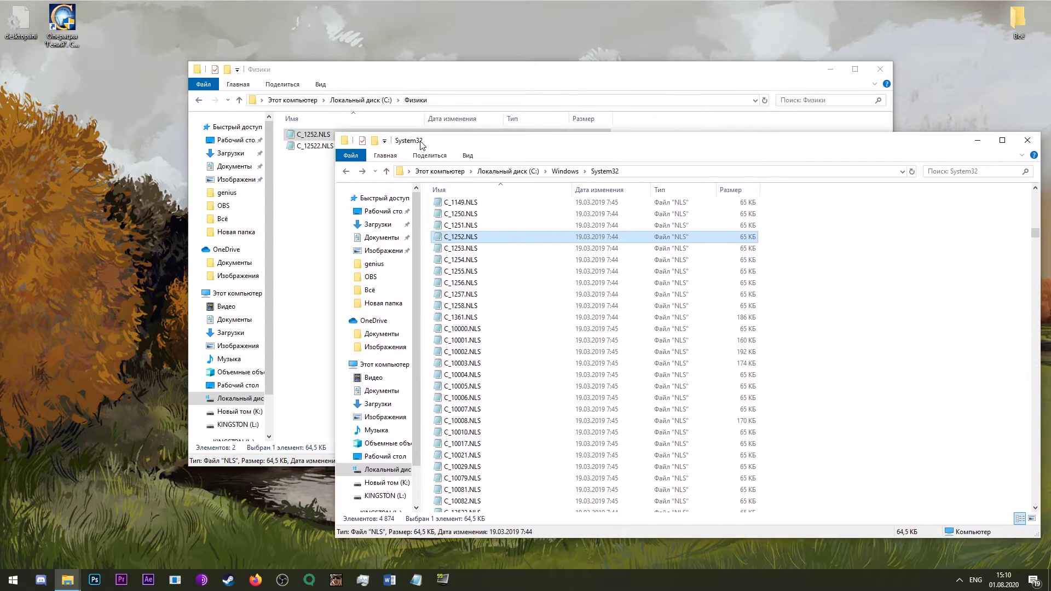
{"action": "left_click", "coordinate": [313, 195]}
{"action": "left_click", "coordinate": [924, 272]}
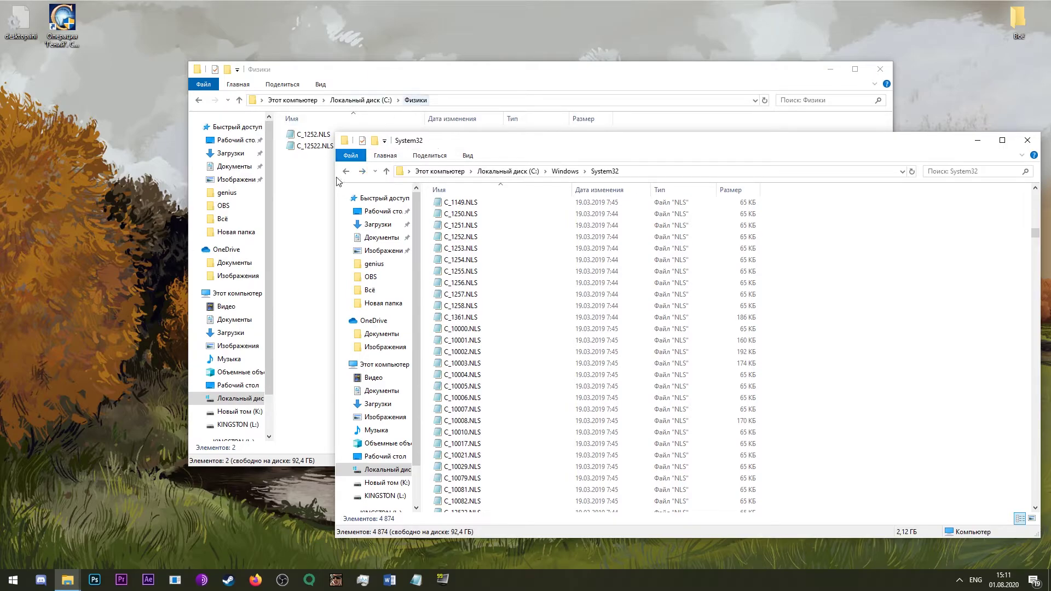
{"action": "left_click", "coordinate": [314, 242]}
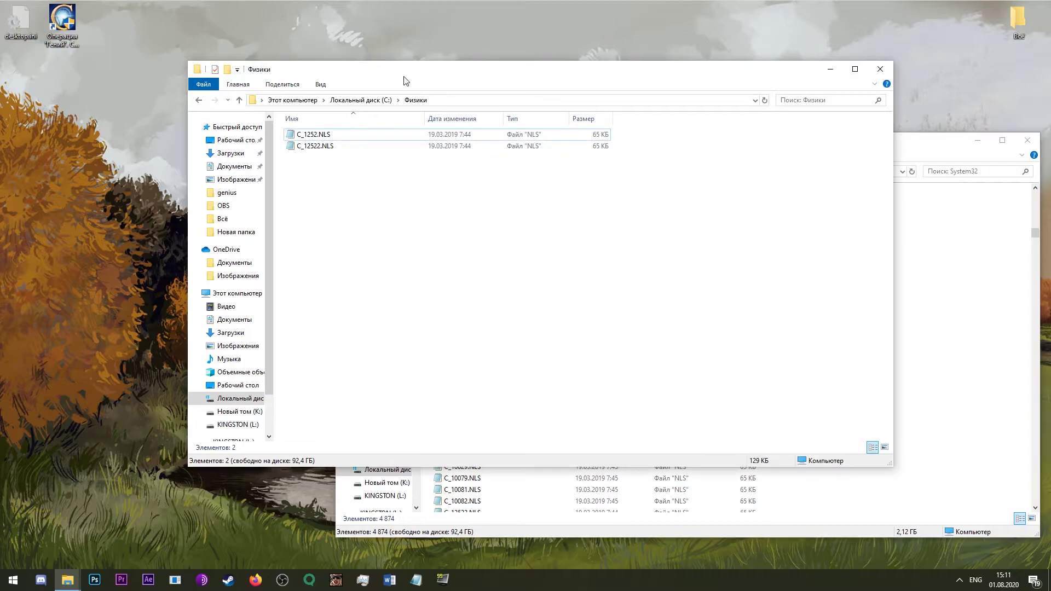
{"action": "left_click", "coordinate": [312, 148]}
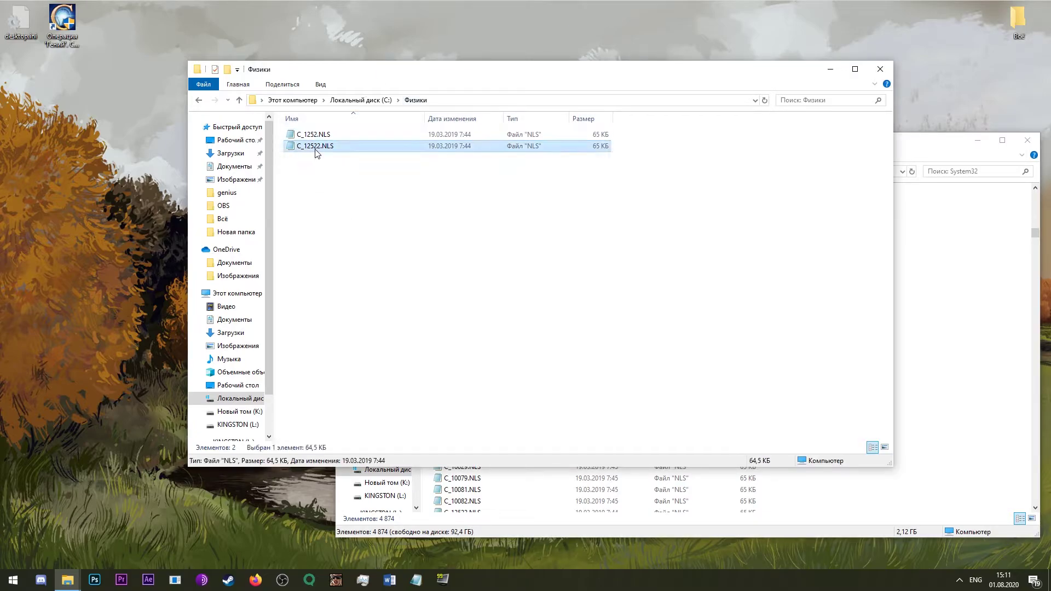
{"action": "left_click", "coordinate": [950, 301]}
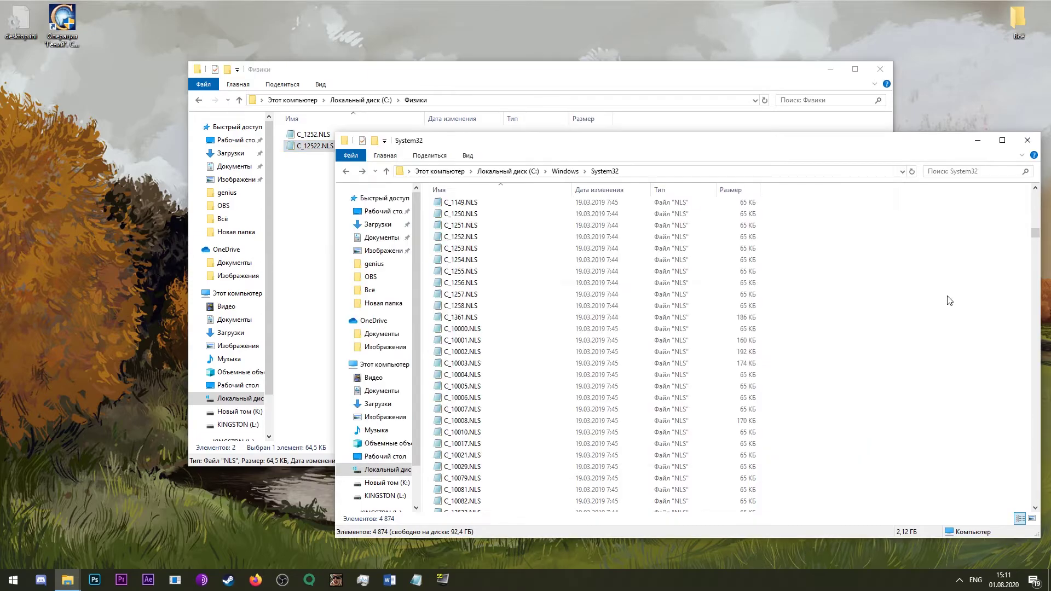
{"action": "left_click_drag", "start_coordinate": [640, 148], "coordinate": [463, 96]}
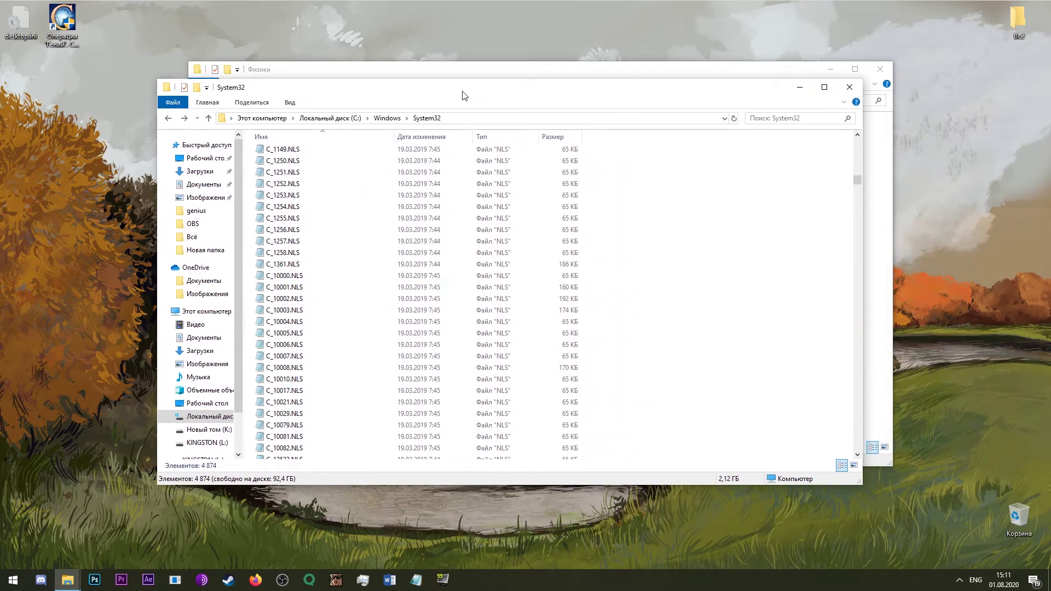
- Search System32 for C_1252 and delete the found C_1252.NLS with administrator permission
{"action": "left_click", "coordinate": [805, 118]}
{"action": "type", "text": "C_1252"}
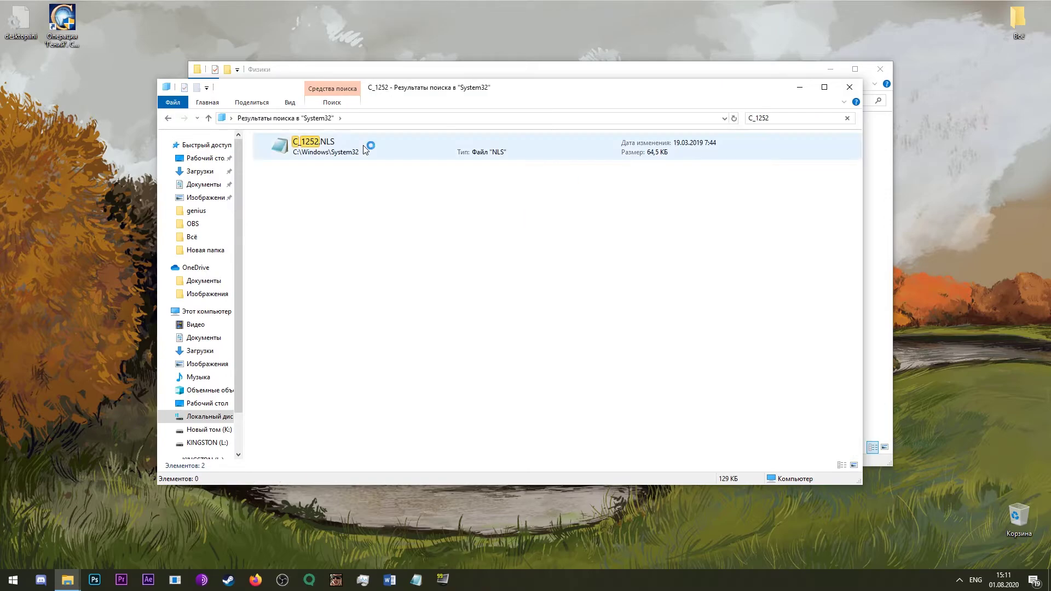
{"action": "left_click", "coordinate": [363, 146]}
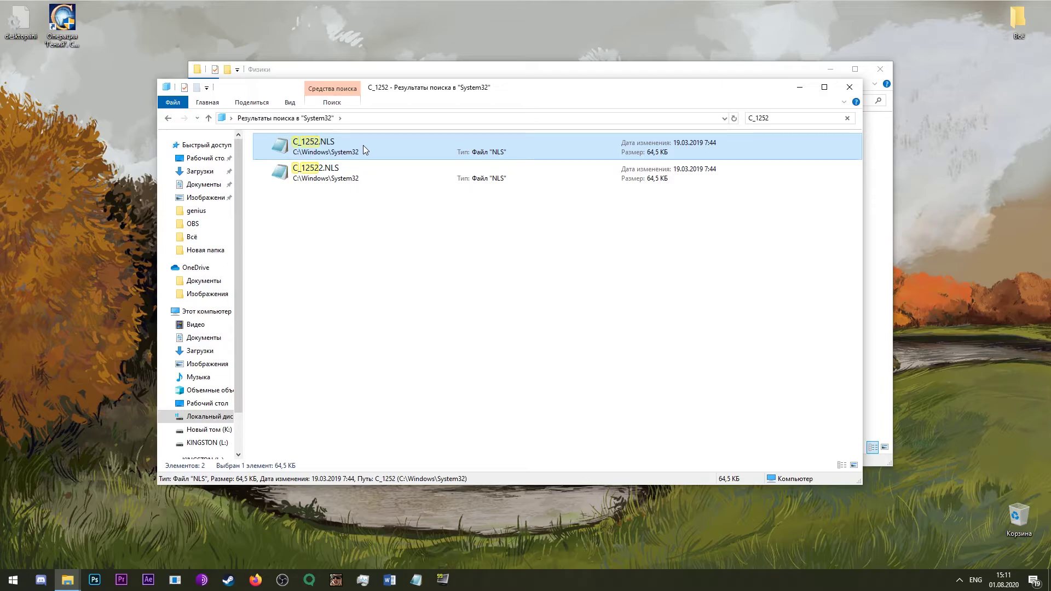
{"action": "key", "text": "shift+Delete"}
{"action": "key", "text": "Return"}
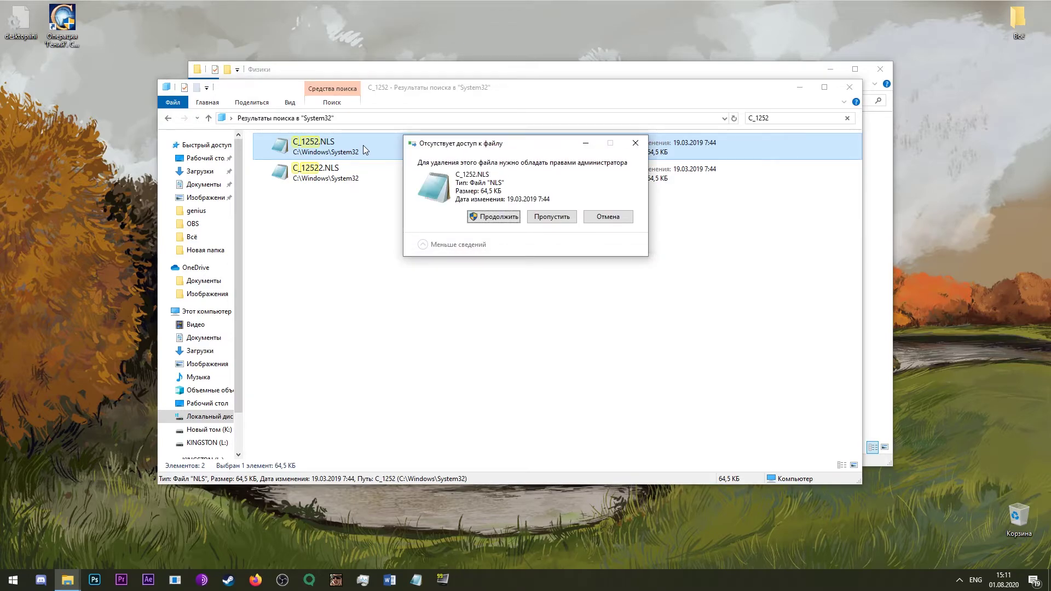
{"action": "left_click", "coordinate": [512, 218]}
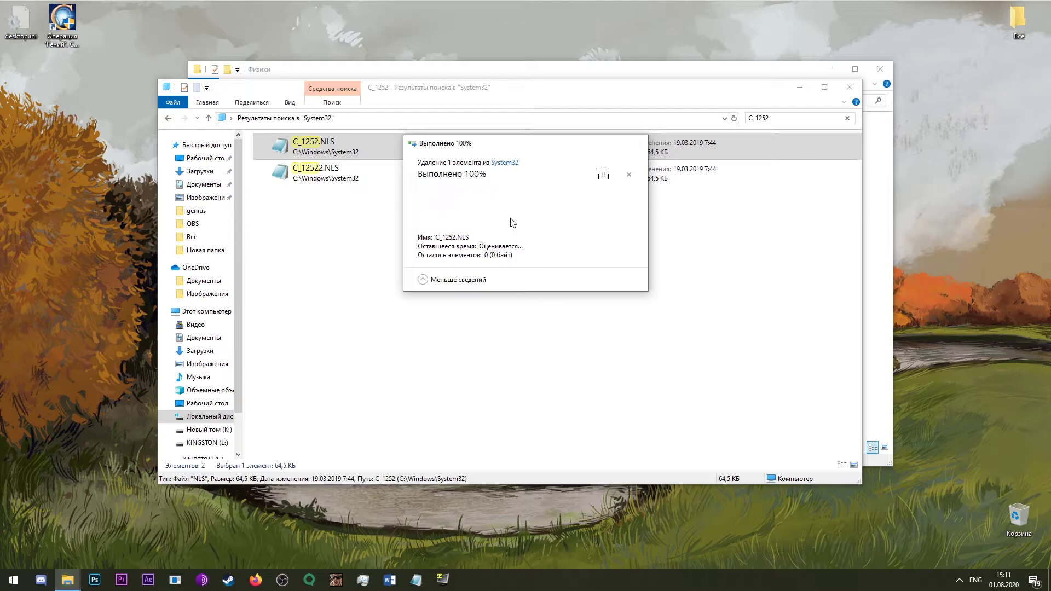
- Try to rename the original C_12522.NLS in the System32 search results and clear the file selection
{"action": "left_click", "coordinate": [311, 184]}
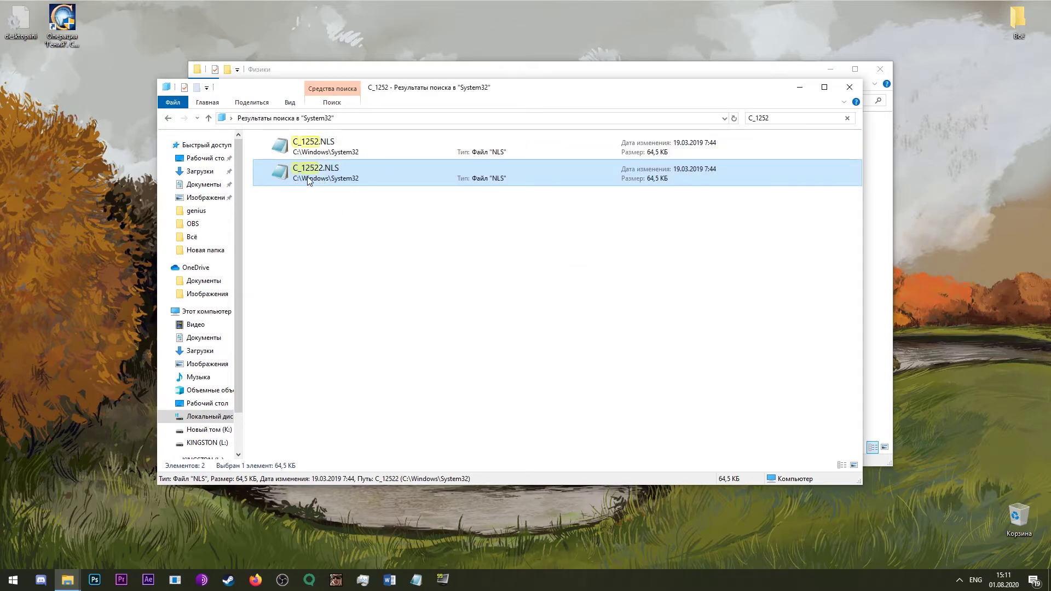
{"action": "left_click", "coordinate": [316, 170]}
{"action": "key", "text": "Right"}
{"action": "key", "text": "Return"}
{"action": "left_click", "coordinate": [509, 340]}
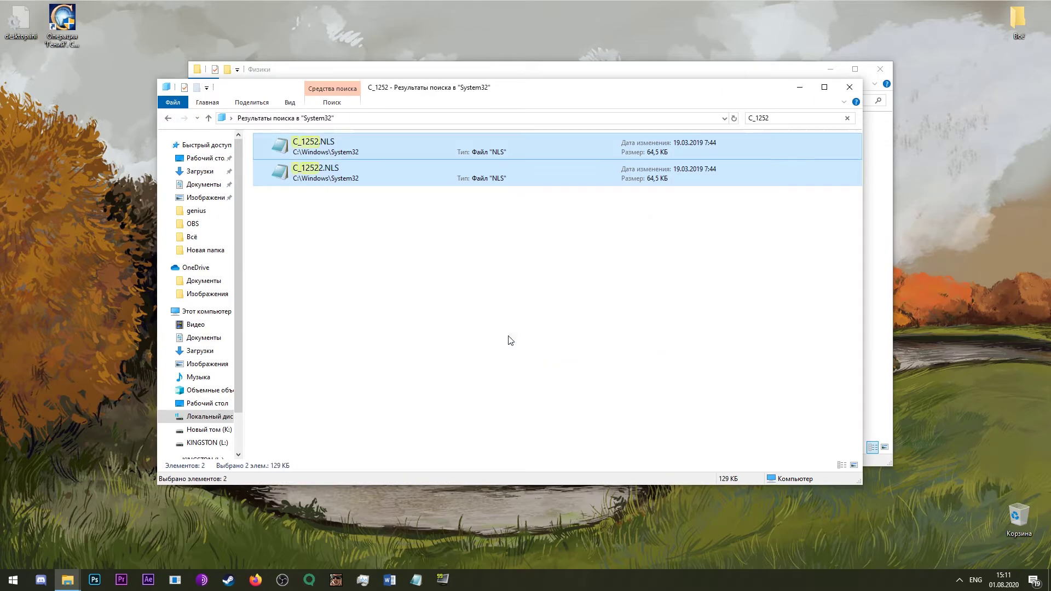
{"action": "left_click", "coordinate": [509, 341]}
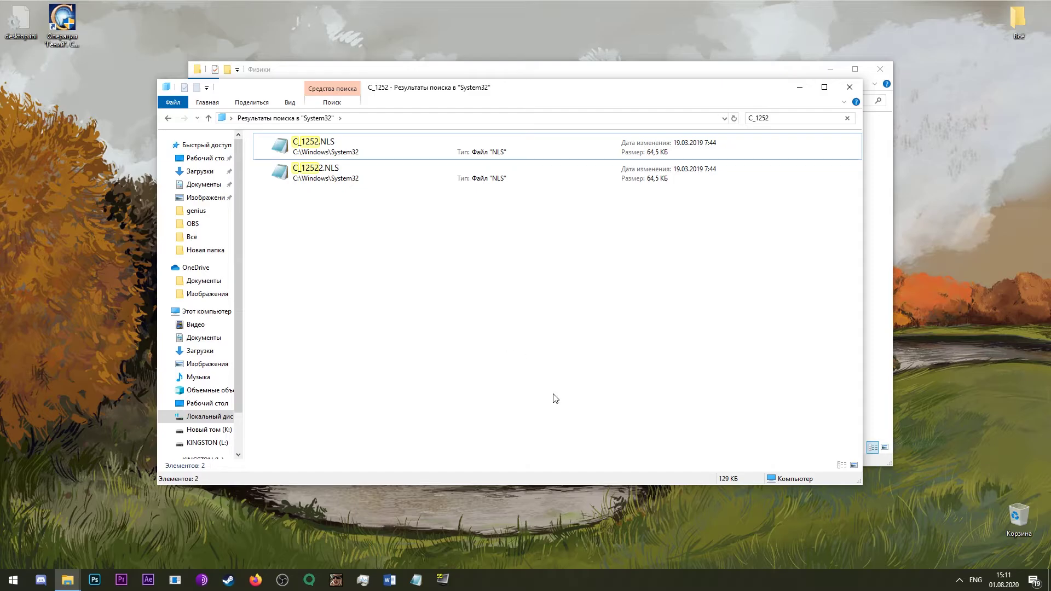
- Close both folder windows and open the target file location of the desktop shortcut Операция "Гений". Спецотряд - физики
{"action": "left_click", "coordinate": [842, 91]}
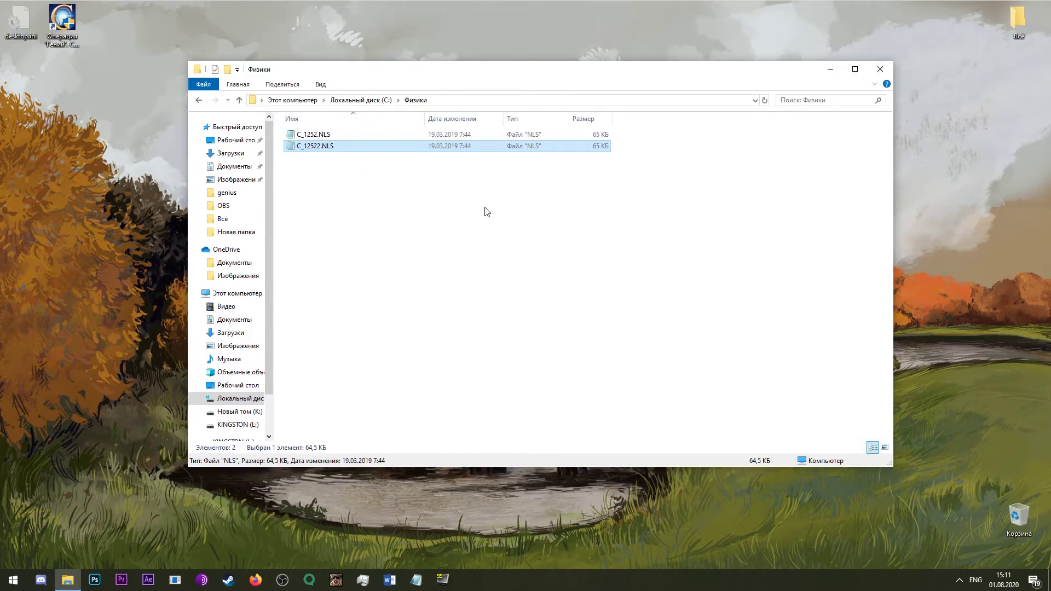
{"action": "left_click", "coordinate": [882, 75]}
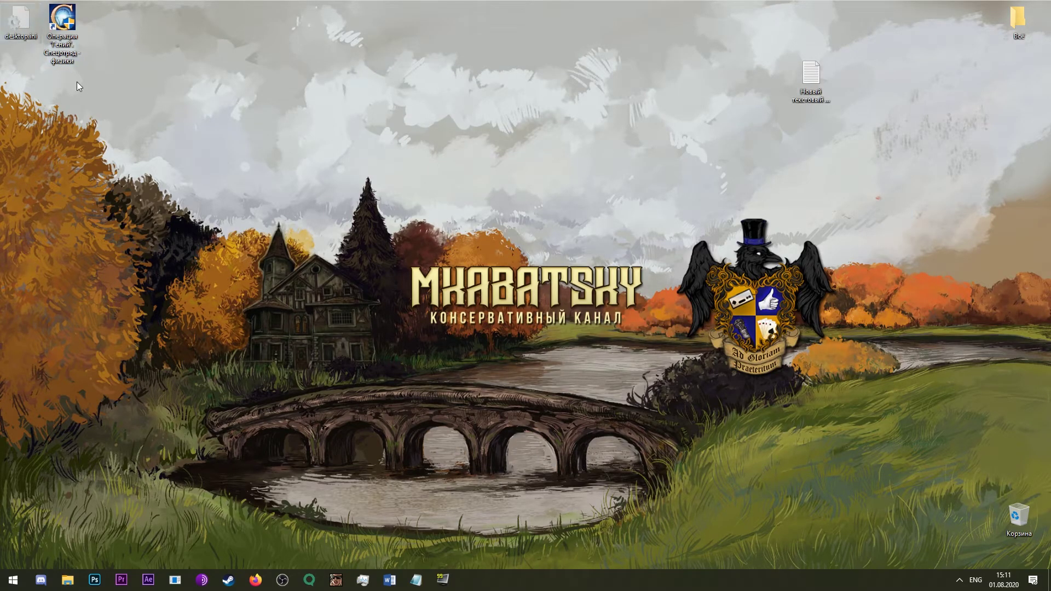
{"action": "right_click", "coordinate": [69, 55]}
{"action": "left_click", "coordinate": [100, 356]}
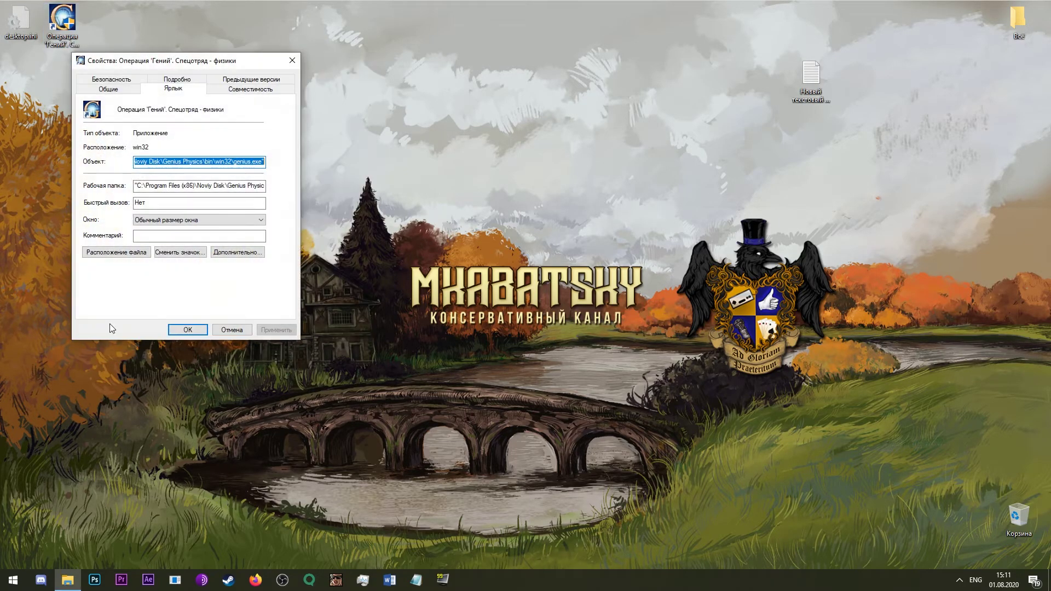
{"action": "left_click", "coordinate": [120, 252]}
{"action": "left_click", "coordinate": [125, 295]}
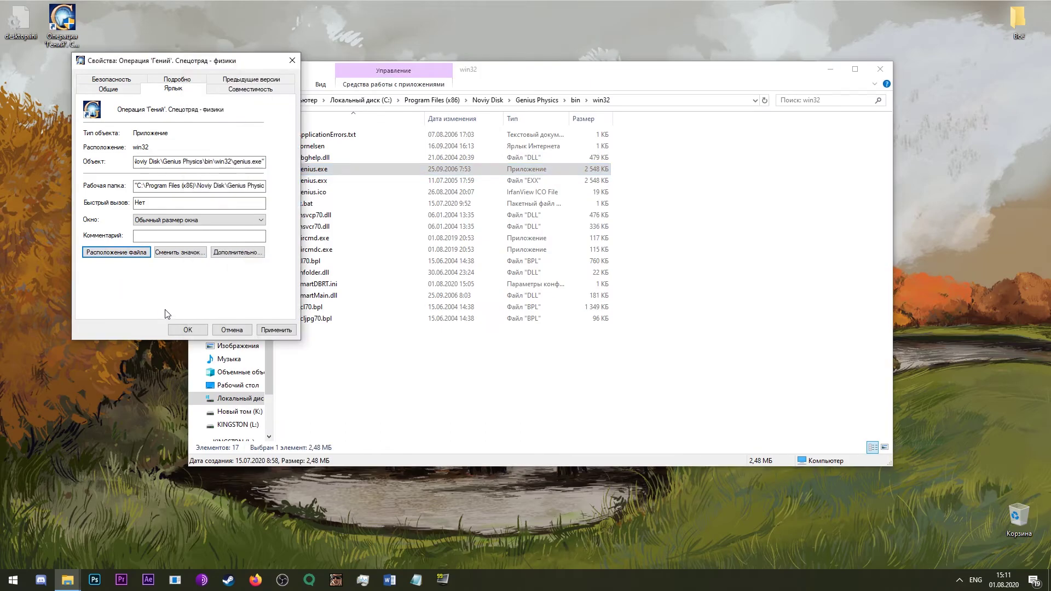
{"action": "left_click", "coordinate": [224, 330]}
{"action": "left_click", "coordinate": [328, 370]}
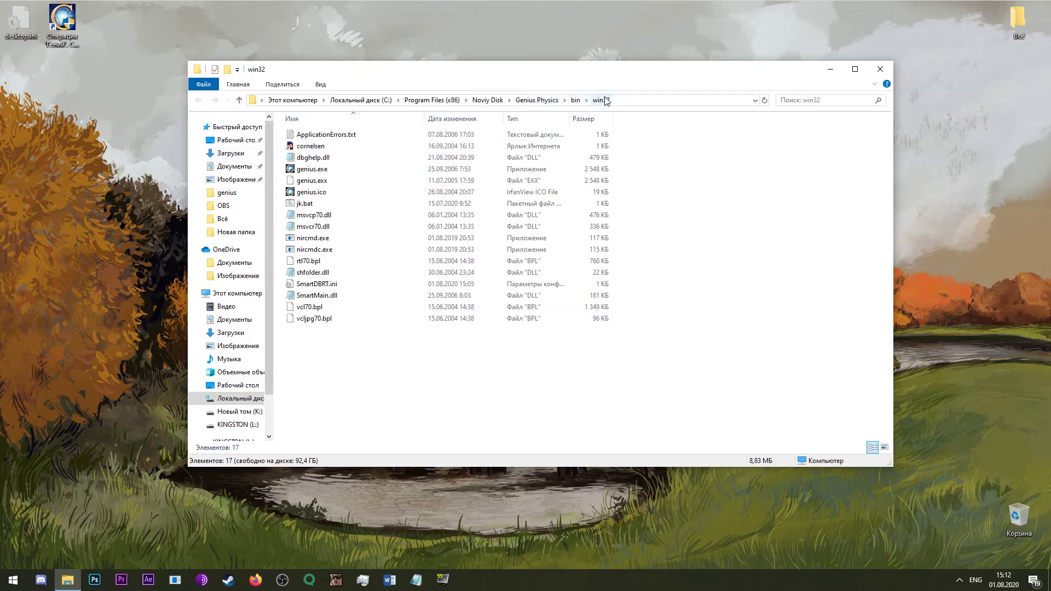
- Examine the compatibility mode options of genius.exe, leave its properties and close the win32 folder
{"action": "right_click", "coordinate": [316, 170]}
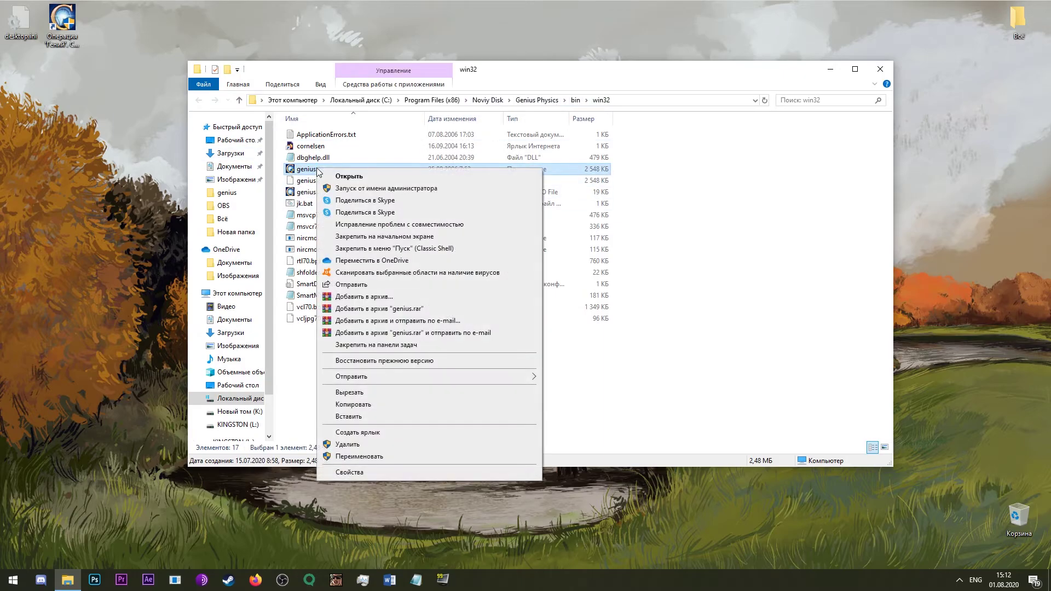
{"action": "left_click", "coordinate": [371, 473]}
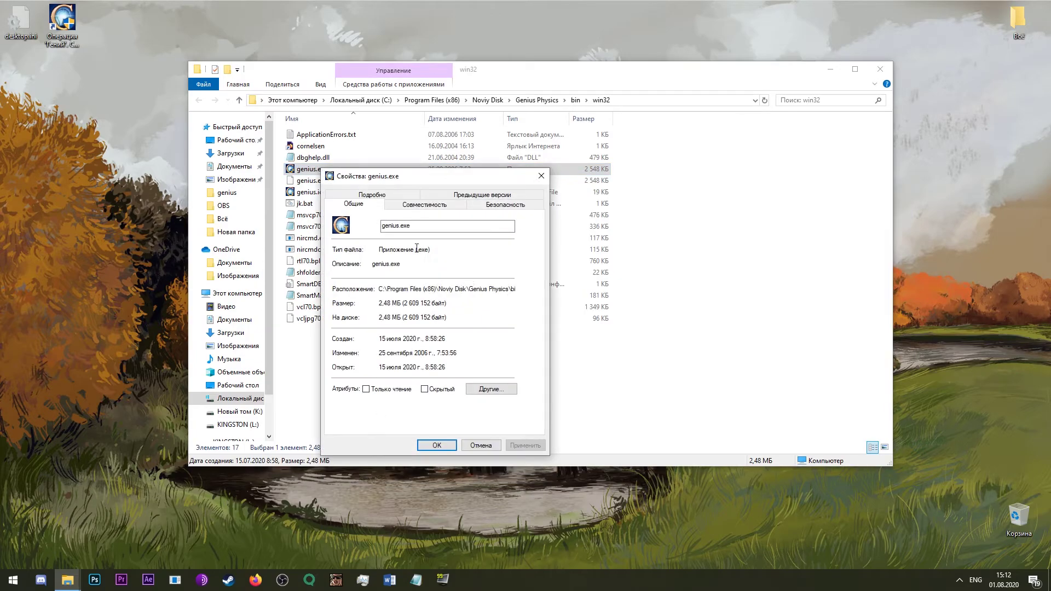
{"action": "left_click", "coordinate": [433, 205]}
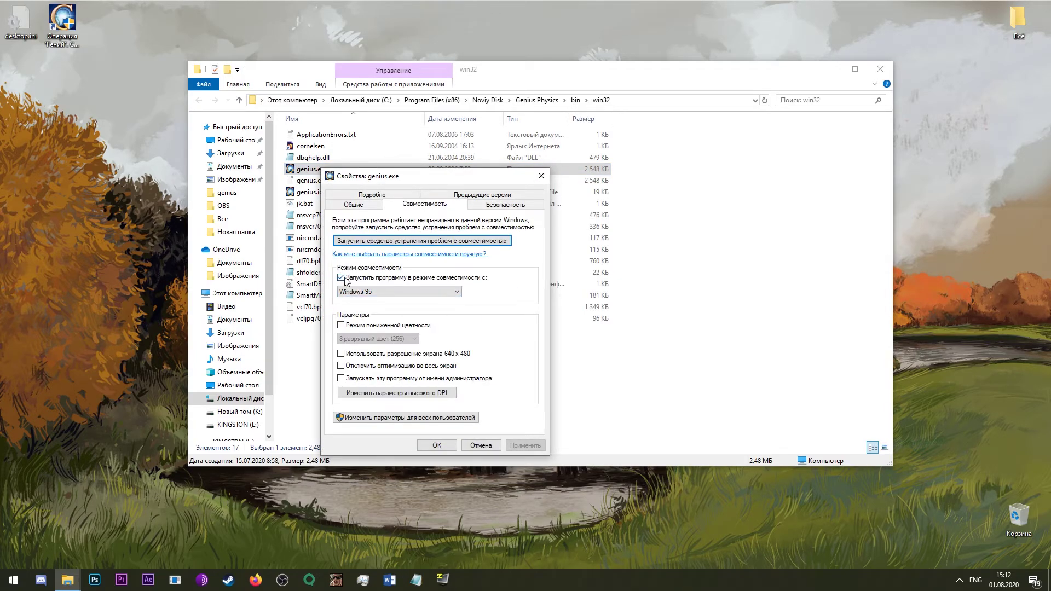
{"action": "left_click", "coordinate": [400, 294]}
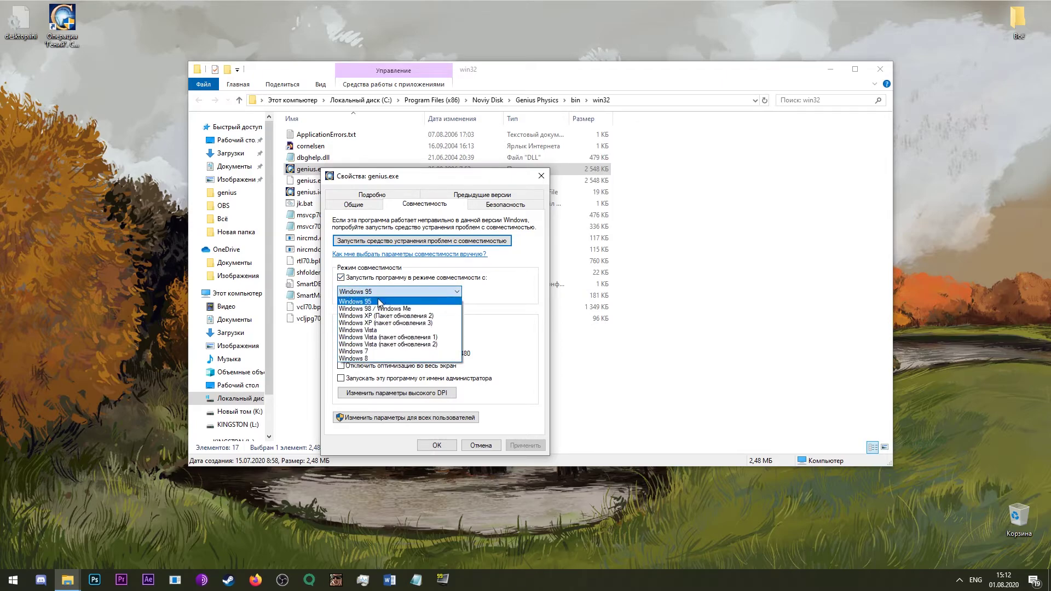
{"action": "left_click", "coordinate": [542, 305]}
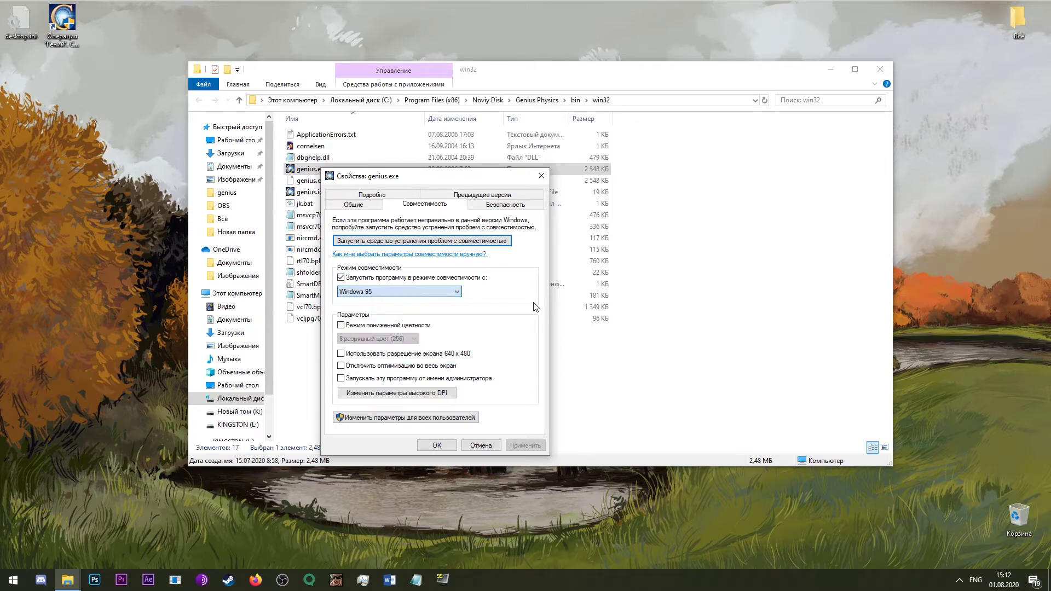
{"action": "left_click", "coordinate": [463, 445]}
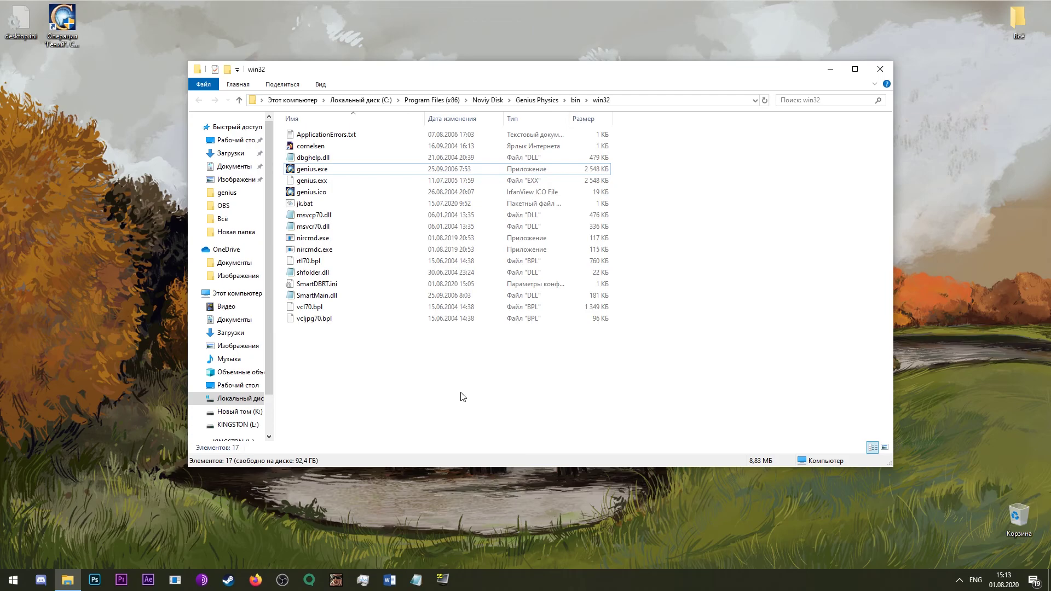
{"action": "left_click", "coordinate": [880, 69]}
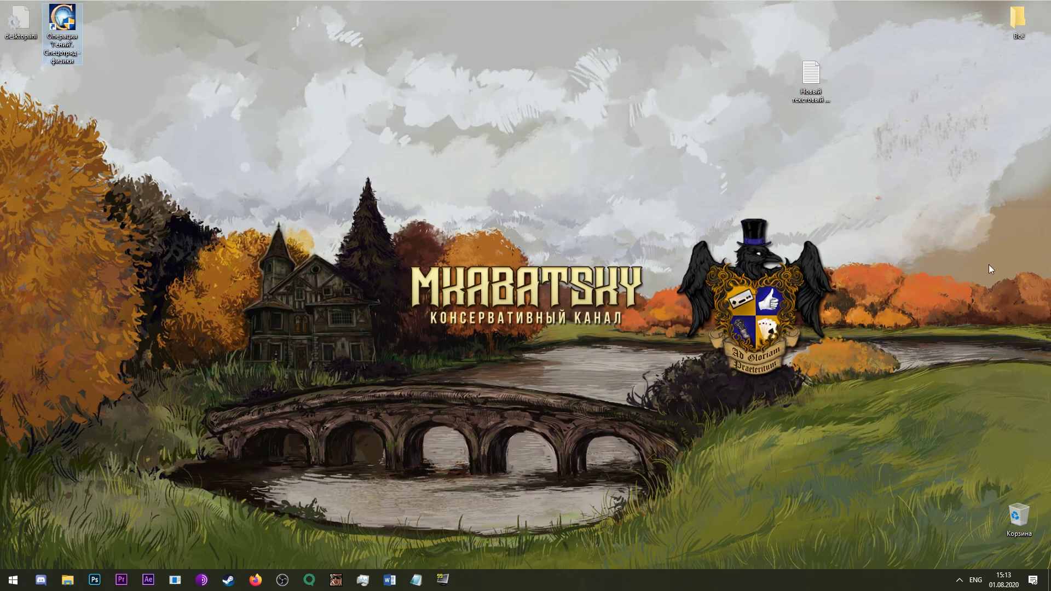